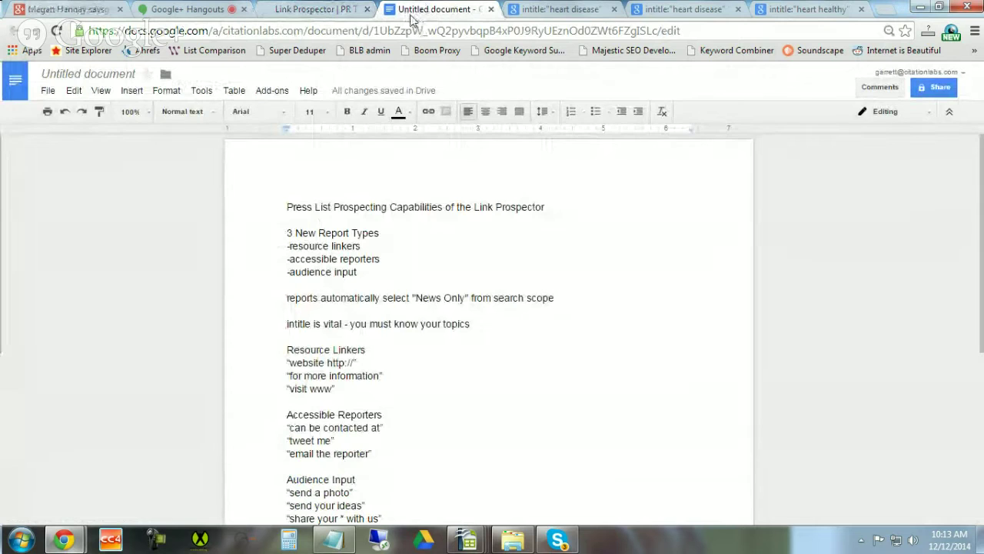
Review the PR Testing campaign's list of prospect reports and the notes on the three new report types
click(281, 10)
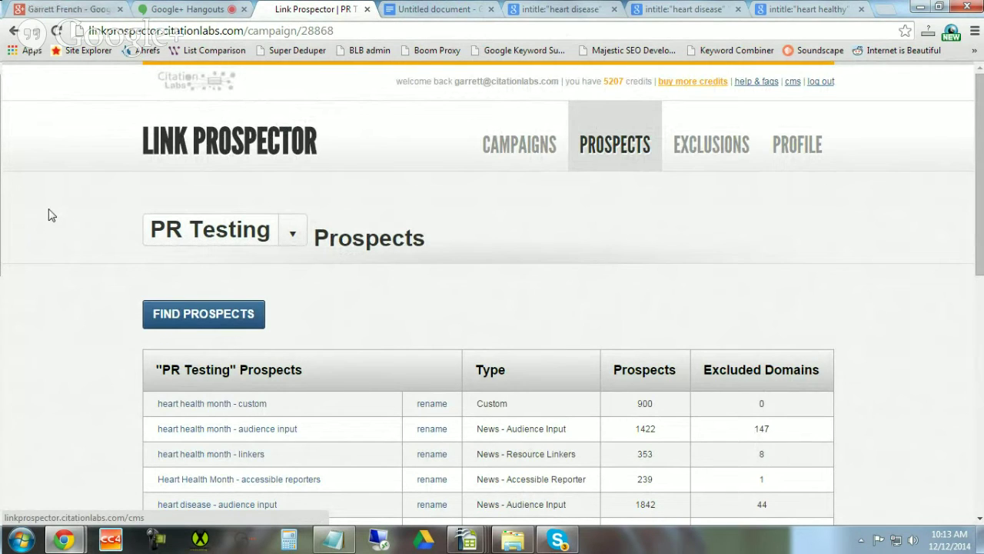
scroll(48, 215, down, 1)
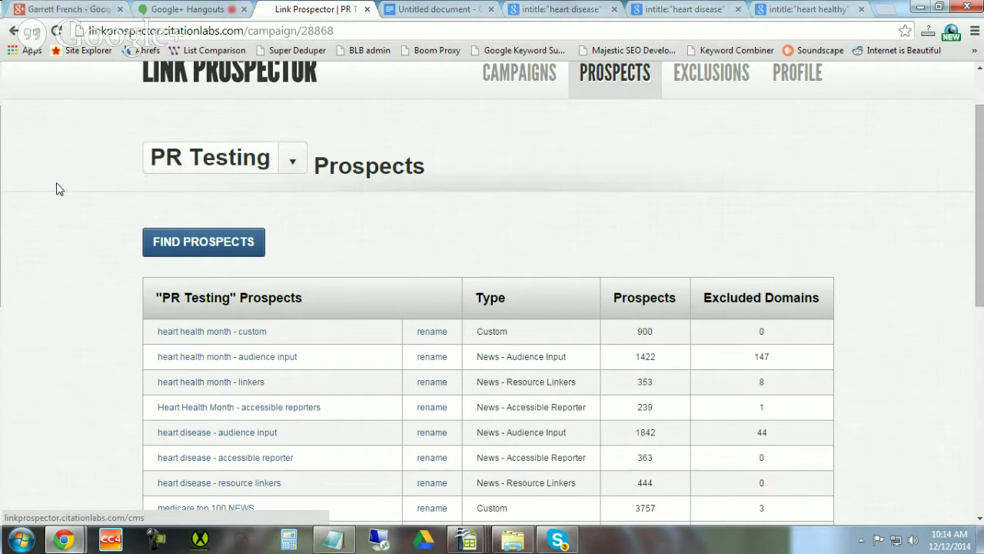
click(409, 17)
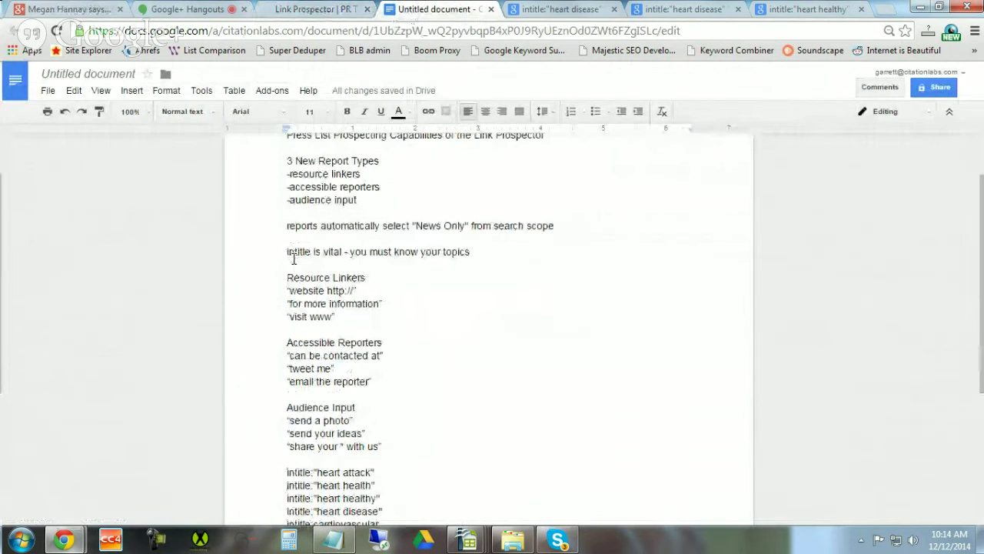
scroll(293, 259, up, 2)
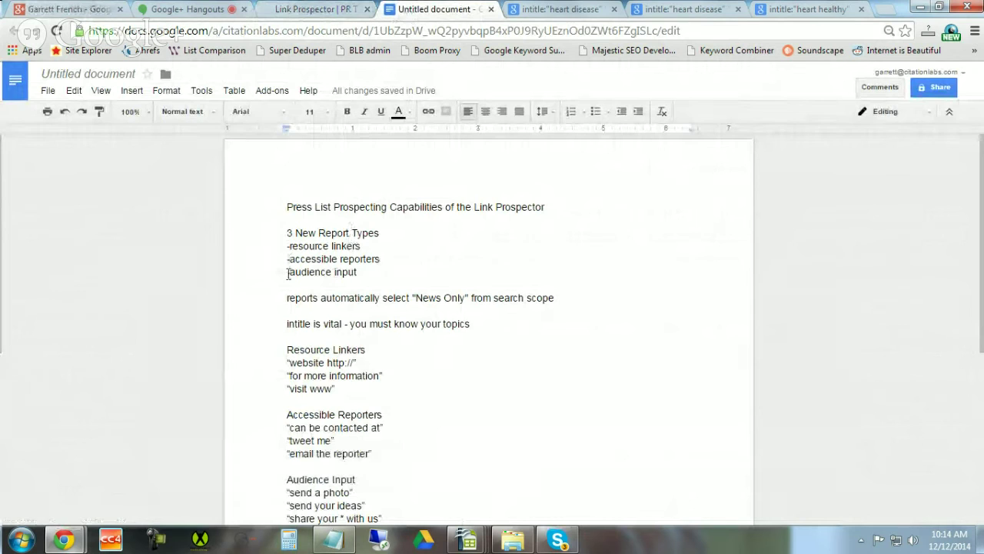
Start a new prospect search for the PR Testing campaign in Link Prospector with the News - Resource Linkers report type
click(282, 9)
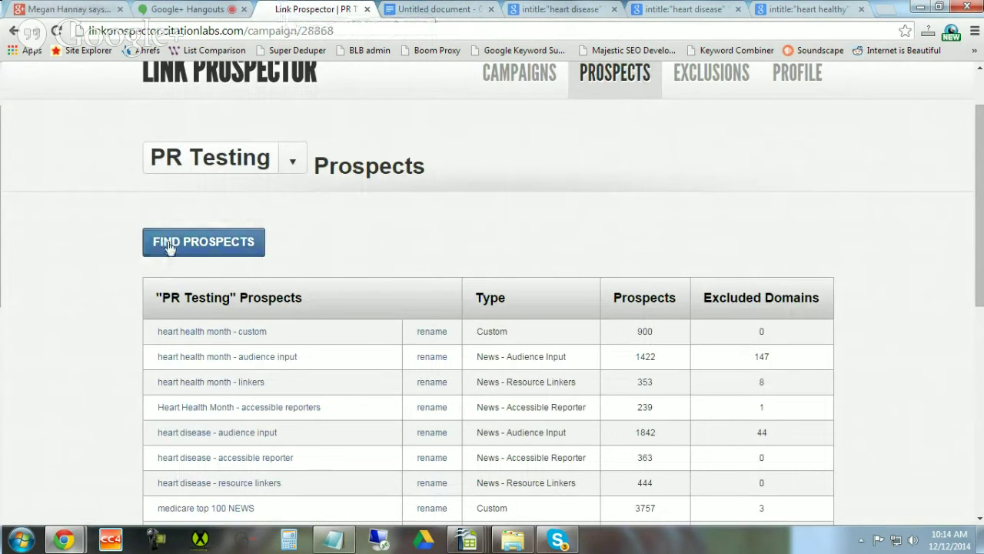
click(166, 244)
scroll(80, 273, down, 3)
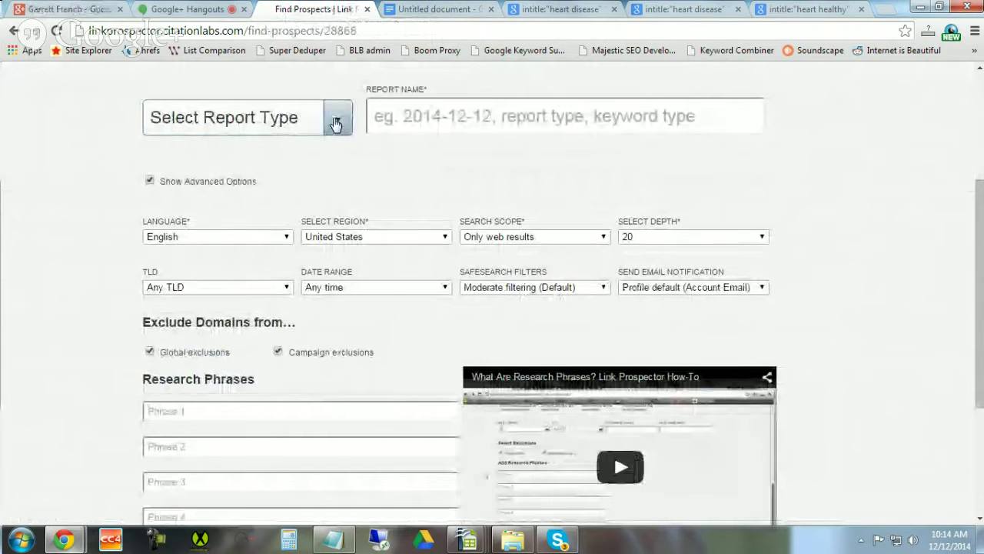
click(334, 119)
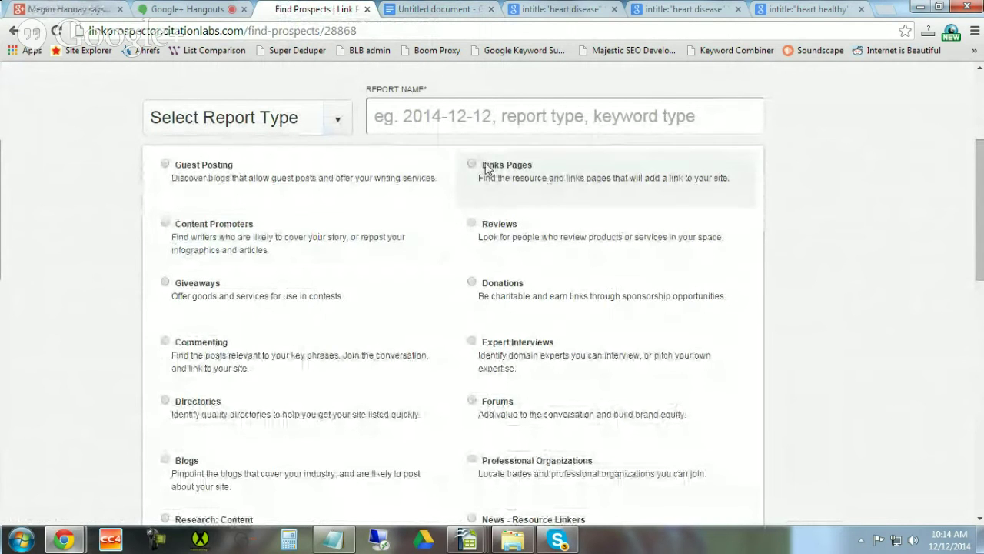
scroll(434, 244, down, 4)
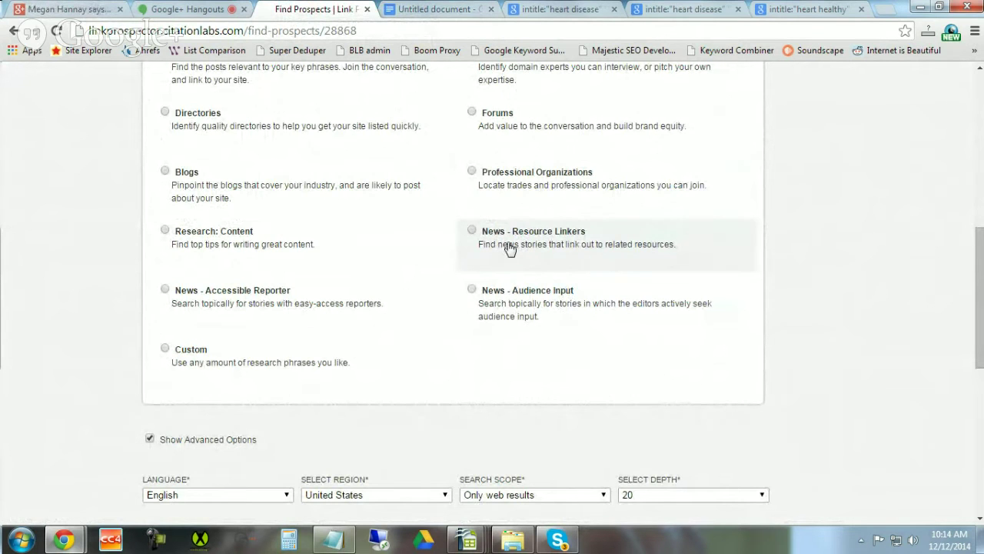
scroll(159, 260, down, 6)
scroll(159, 260, up, 6)
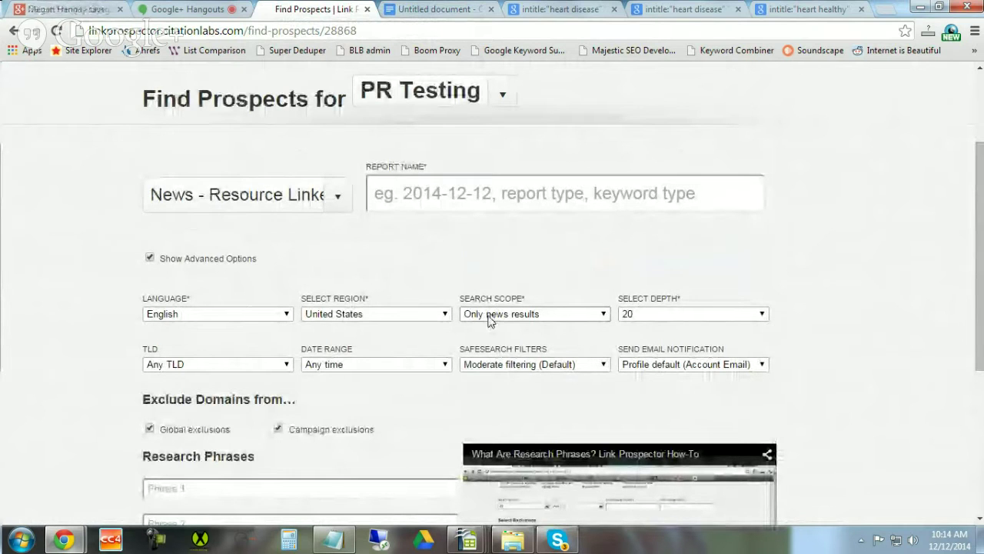
Switch the report type to Links Pages and check its search scope
click(338, 197)
scroll(500, 386, up, 2)
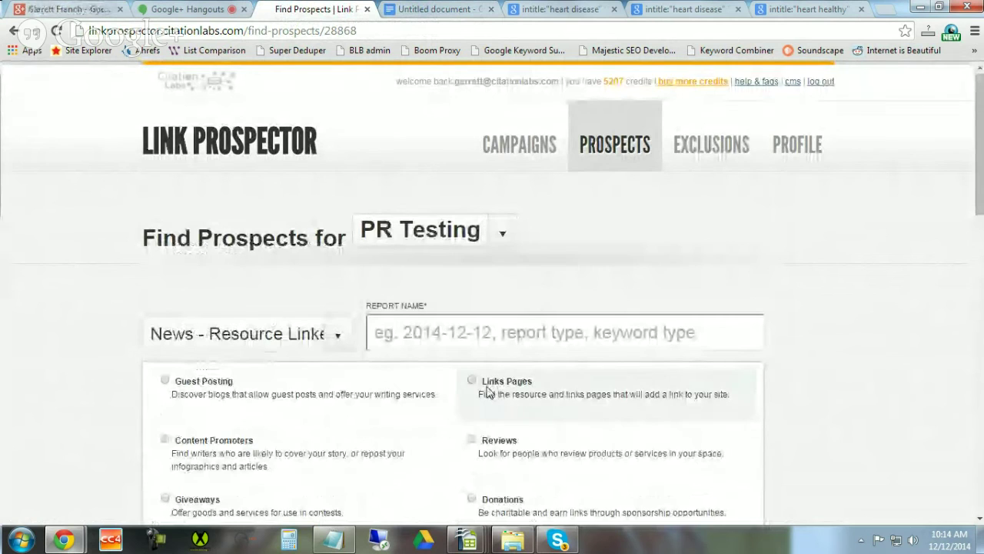
click(499, 385)
scroll(128, 354, down, 1)
scroll(492, 315, down, 1)
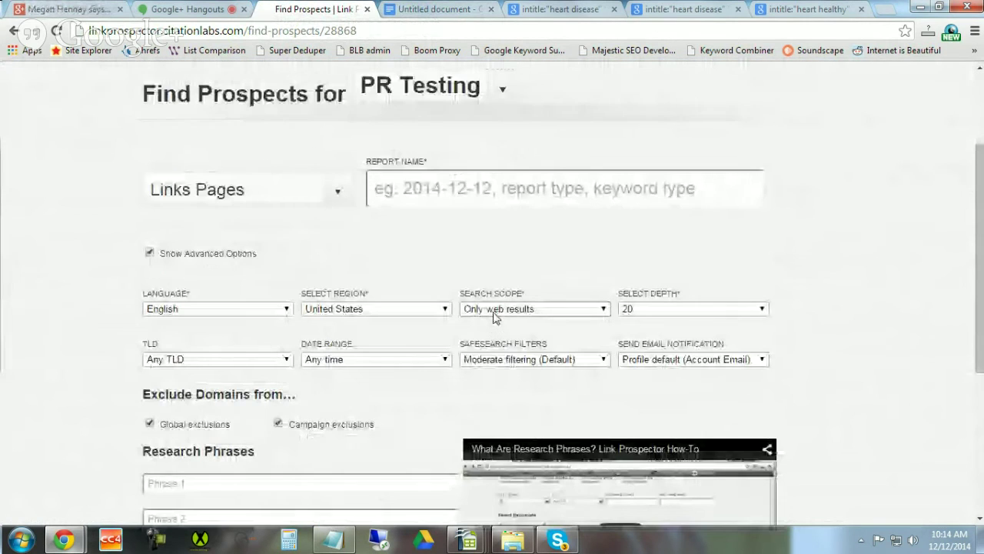
Change the report type to News - Audience Input and check the search scope in the advanced options
click(339, 198)
scroll(375, 272, down, 1)
scroll(492, 300, down, 1)
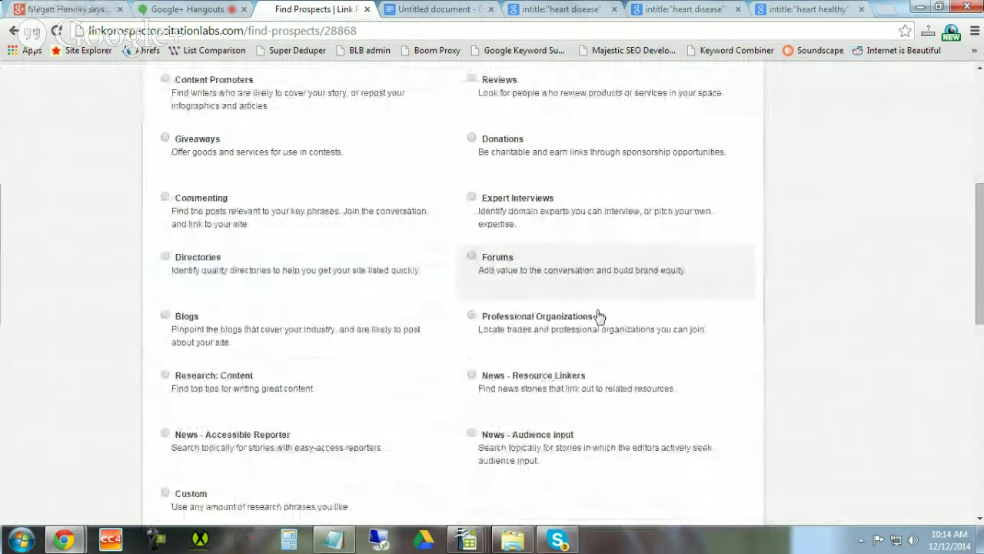
click(534, 438)
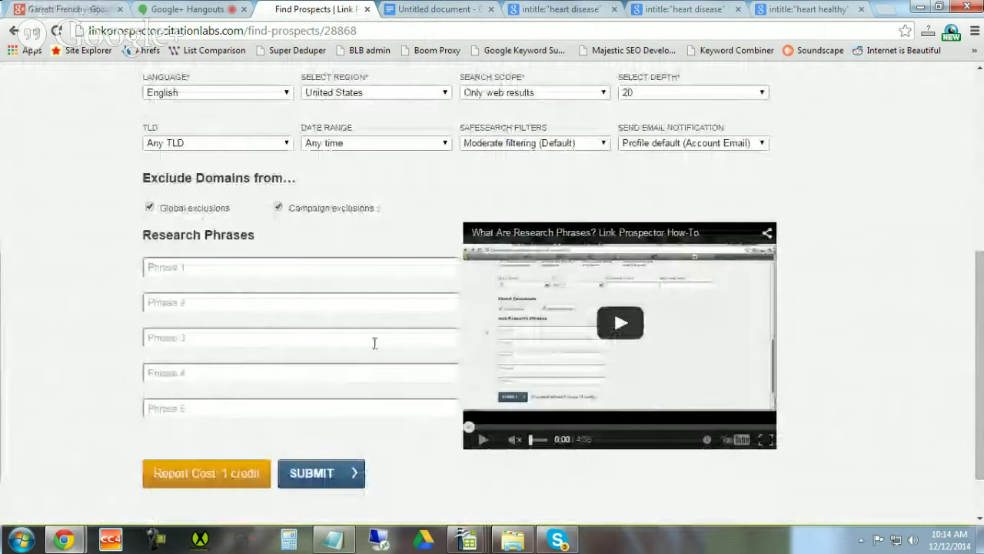
scroll(428, 193, up, 1)
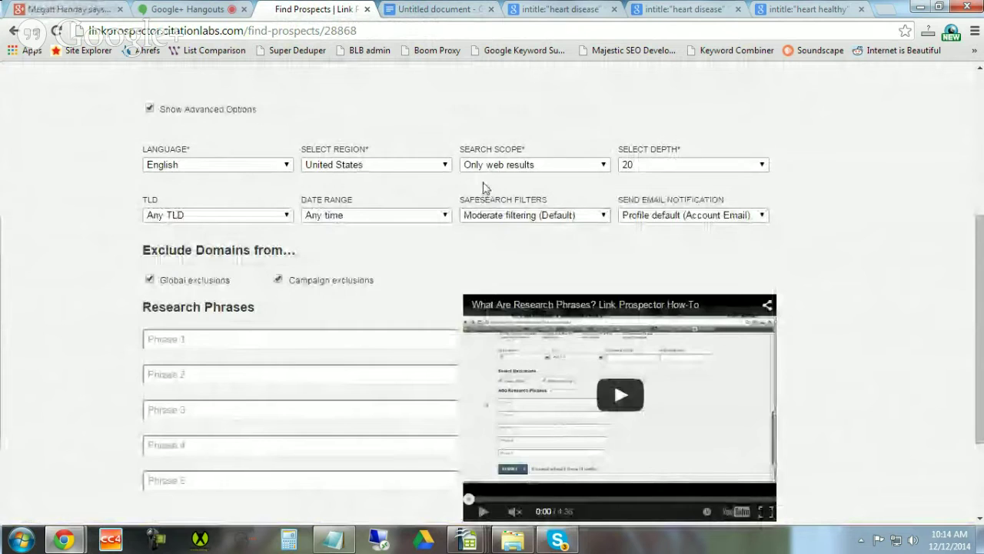
scroll(423, 237, up, 2)
Set the report type back to News - Resource Linkers and check its search scope
click(351, 195)
scroll(369, 275, down, 5)
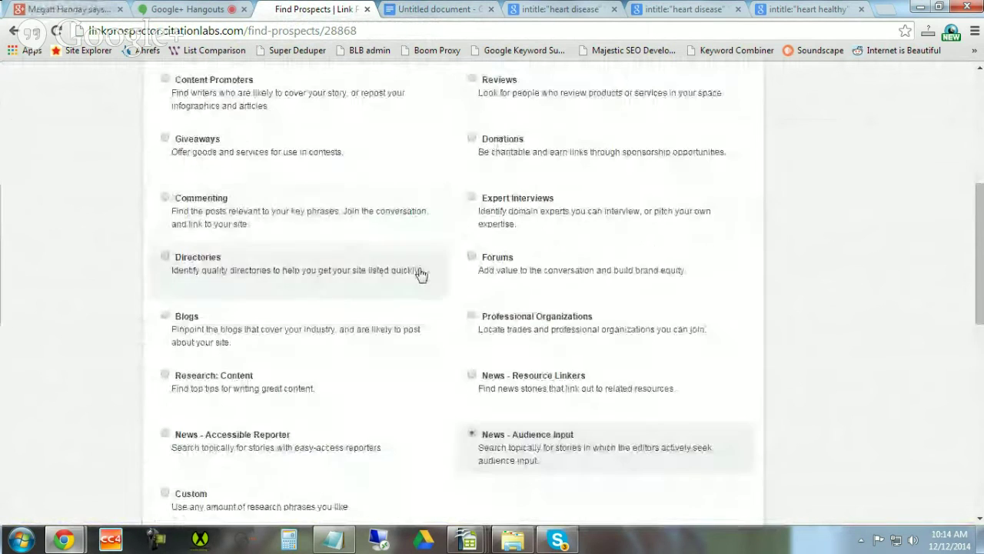
click(492, 169)
scroll(326, 345, up, 3)
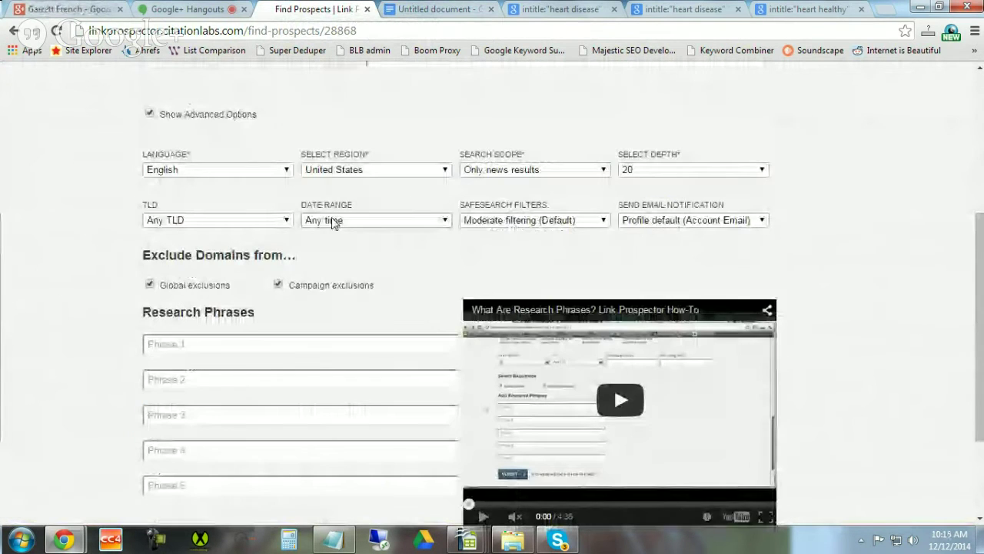
scroll(104, 199, up, 1)
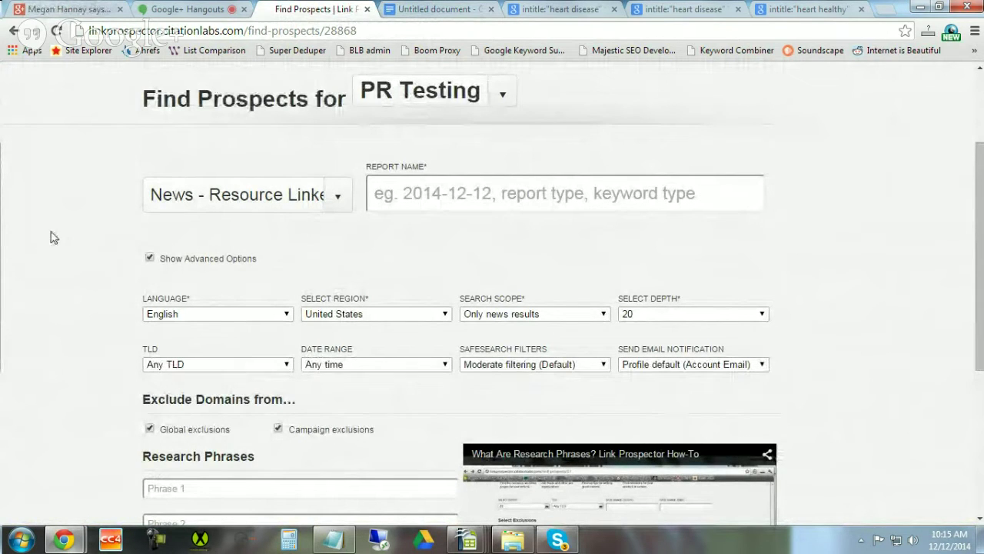
Choose the Custom report type and set its search scope to Only news results
click(336, 206)
scroll(331, 331, down, 3)
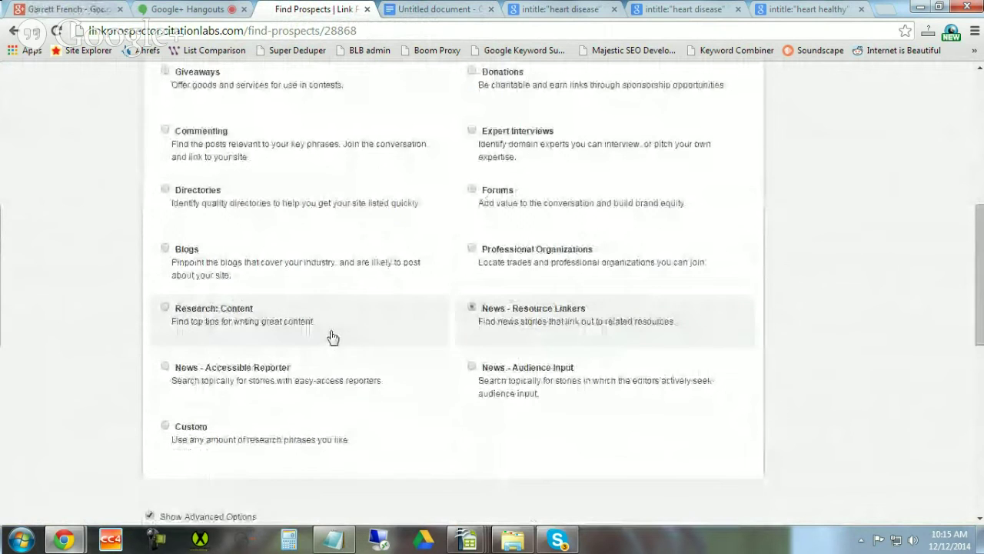
click(217, 416)
scroll(391, 241, up, 2)
click(492, 171)
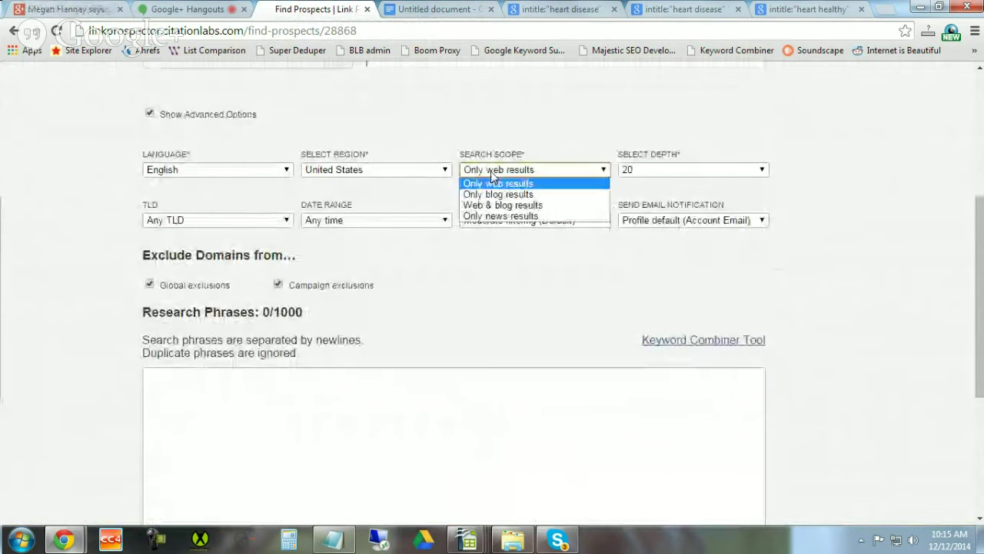
click(487, 216)
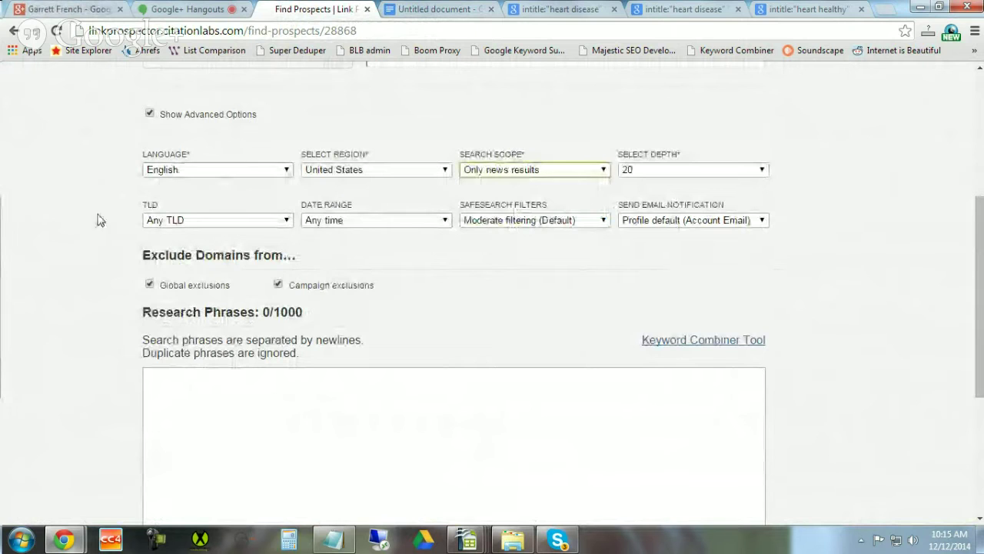
scroll(131, 216, up, 3)
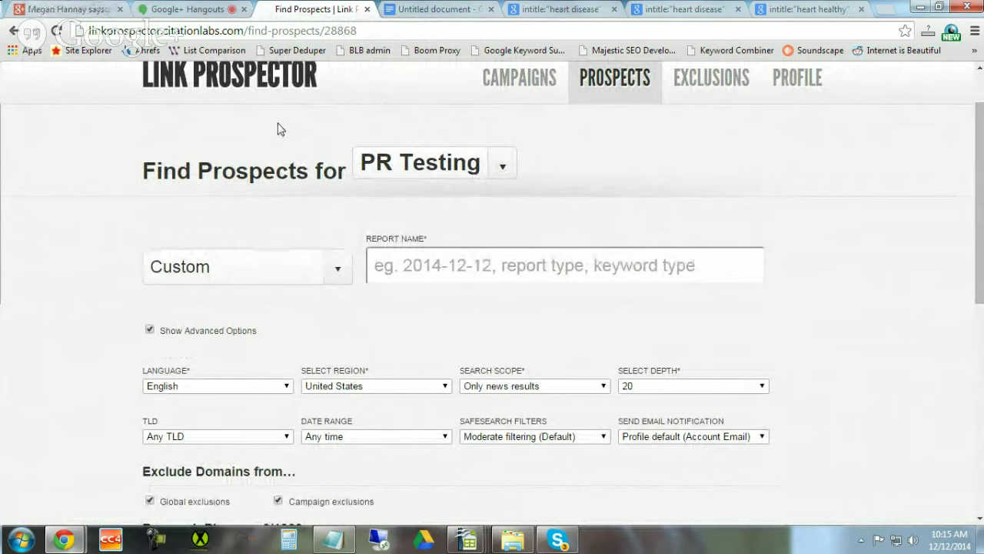
Highlight "intitle is vital" in the notes document and return to the Find Prospects form
key(ctrl+Tab)
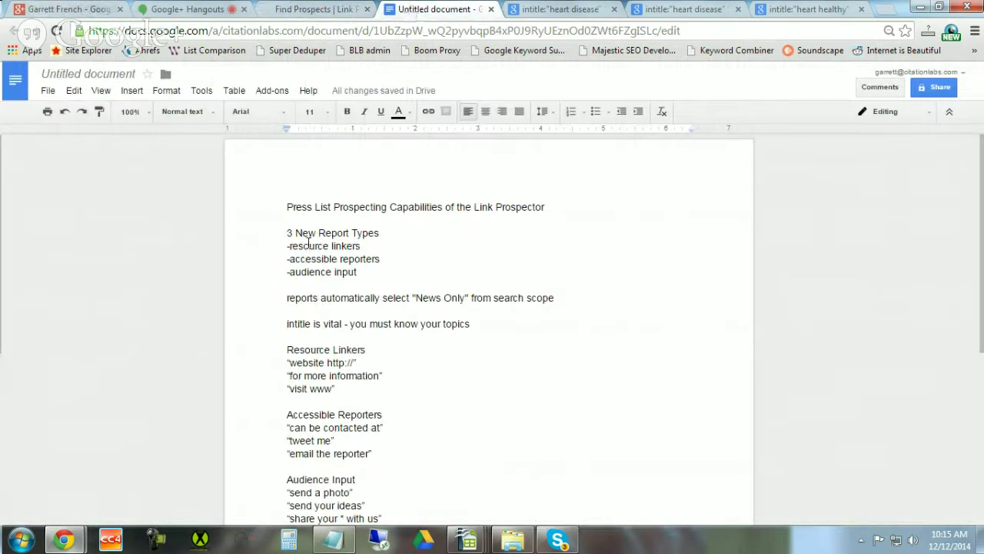
drag(283, 324, 341, 326)
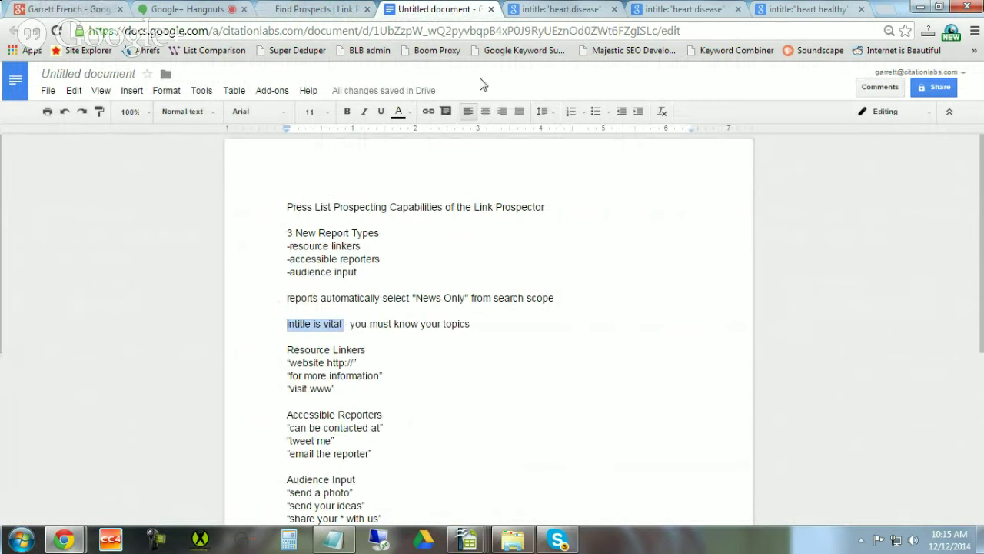
click(312, 9)
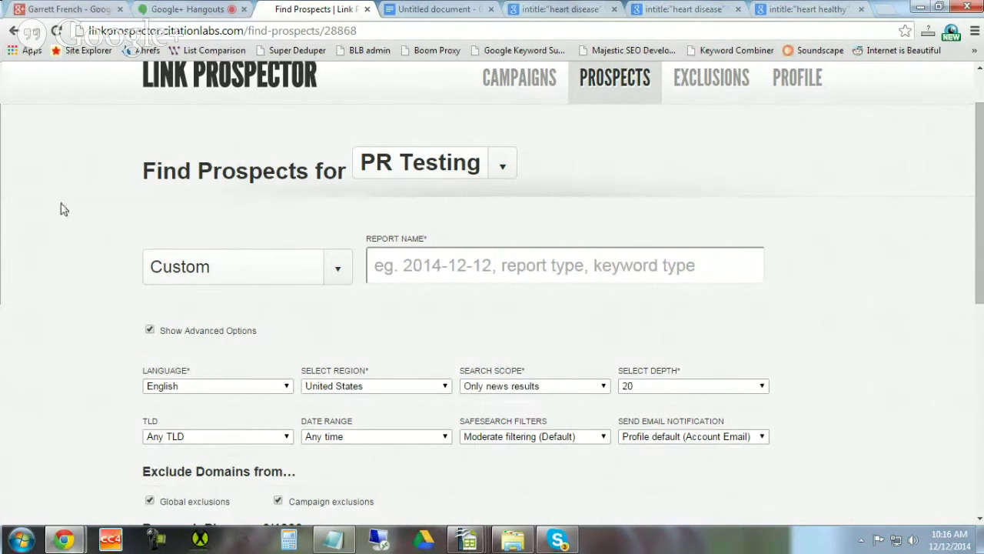
click(522, 9)
scroll(20, 220, up, 3)
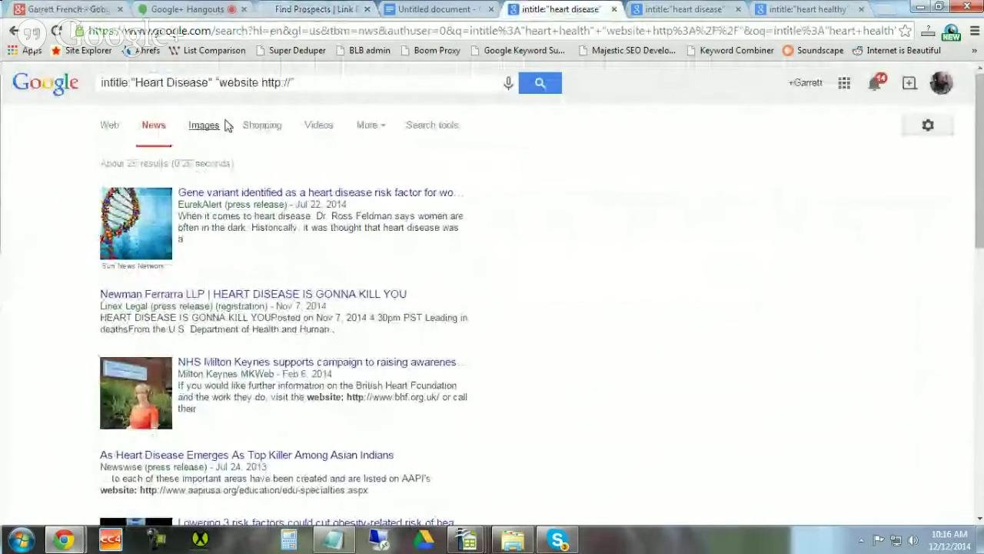
drag(215, 82, 320, 82)
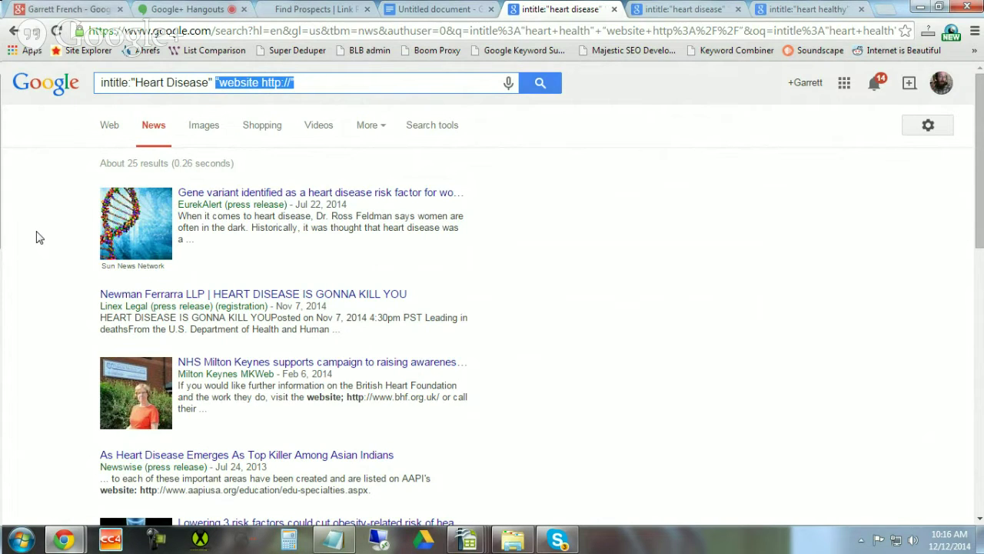
click(293, 83)
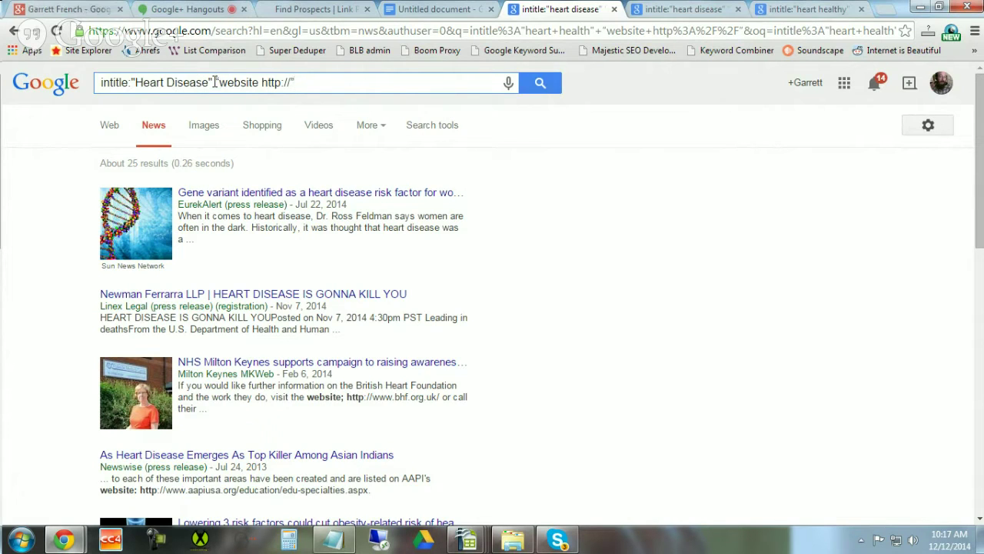
drag(212, 82, 82, 80)
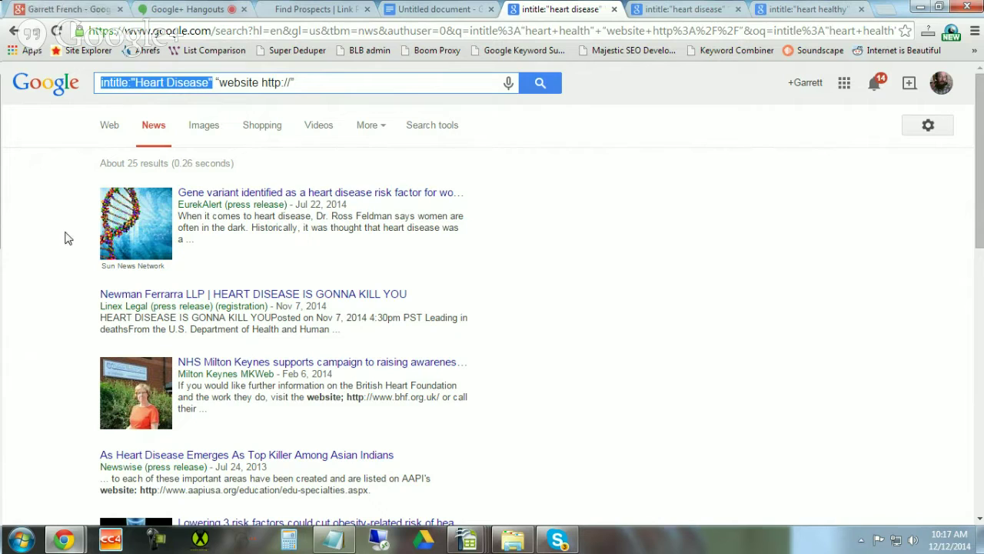
click(228, 82)
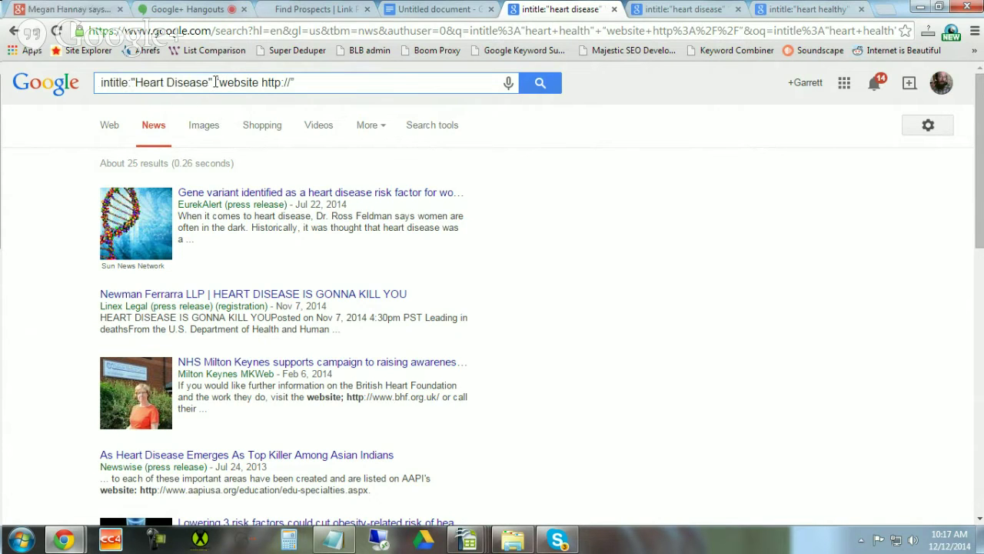
drag(215, 82, 293, 82)
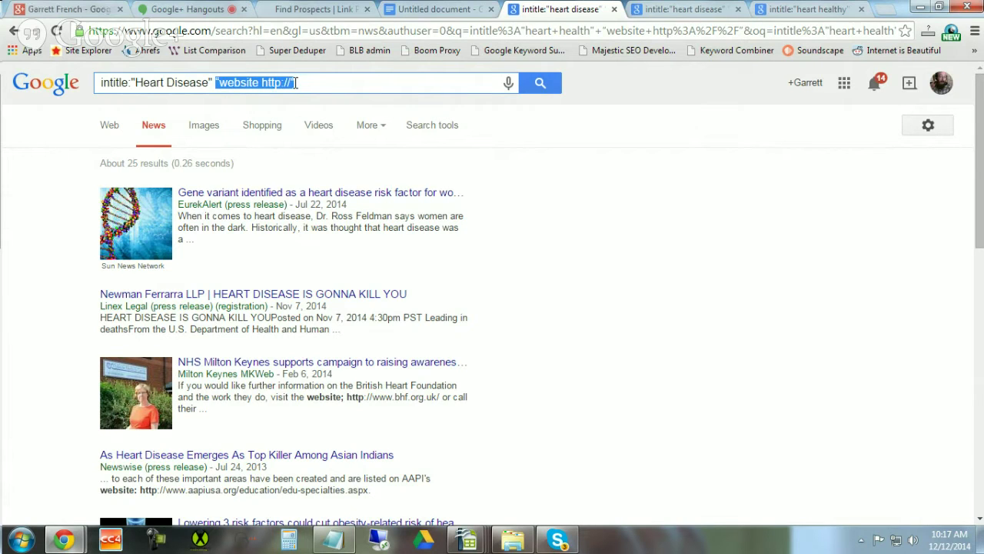
drag(295, 83, 92, 84)
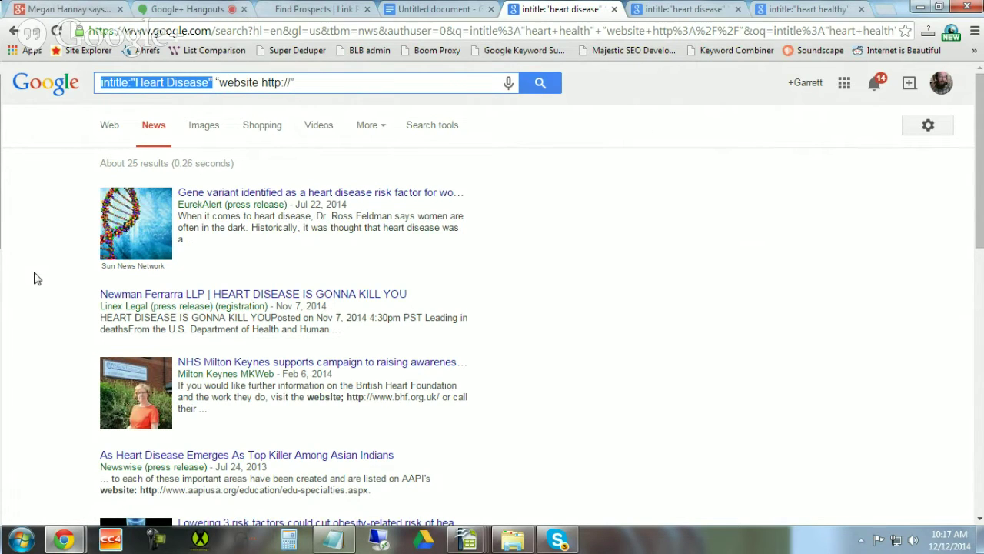
drag(294, 83, 228, 85)
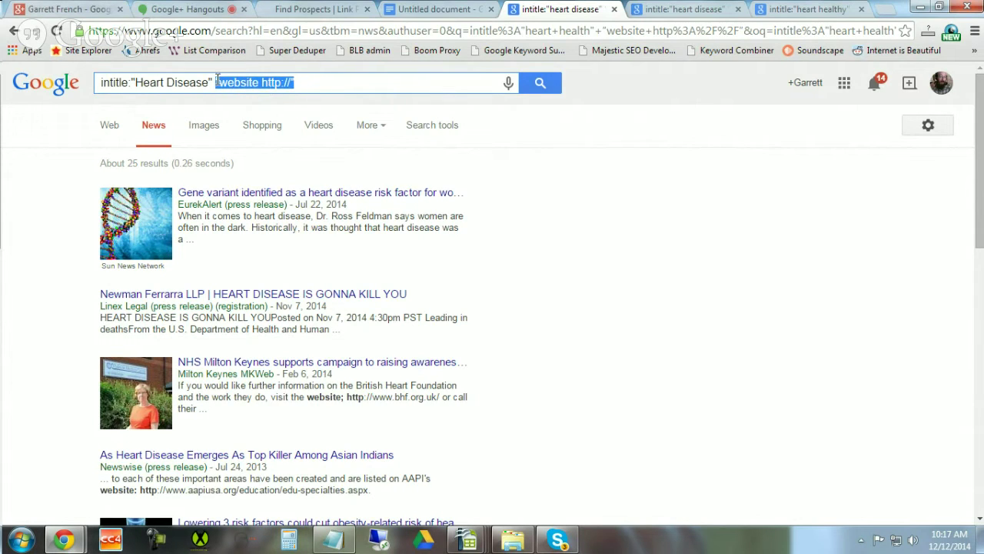
click(214, 81)
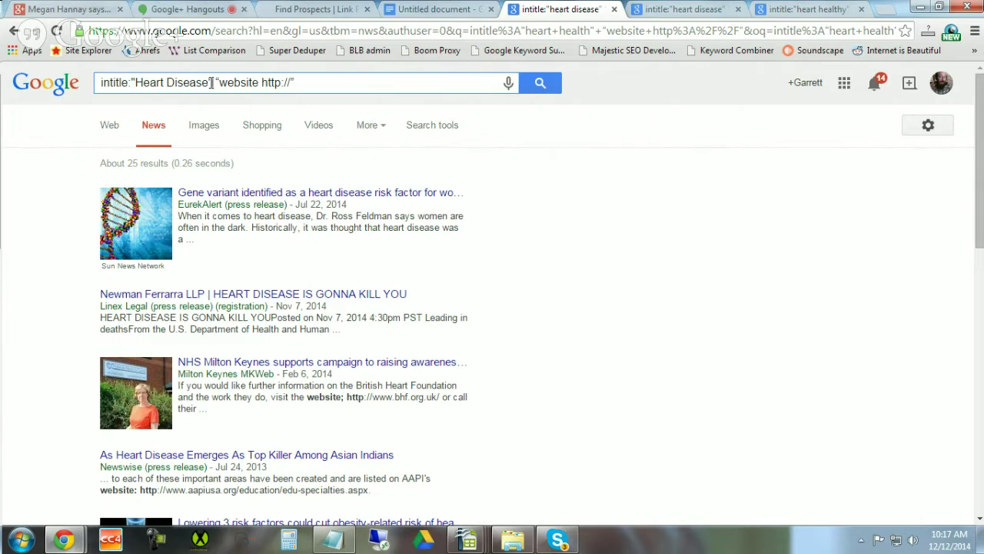
drag(212, 83, 21, 94)
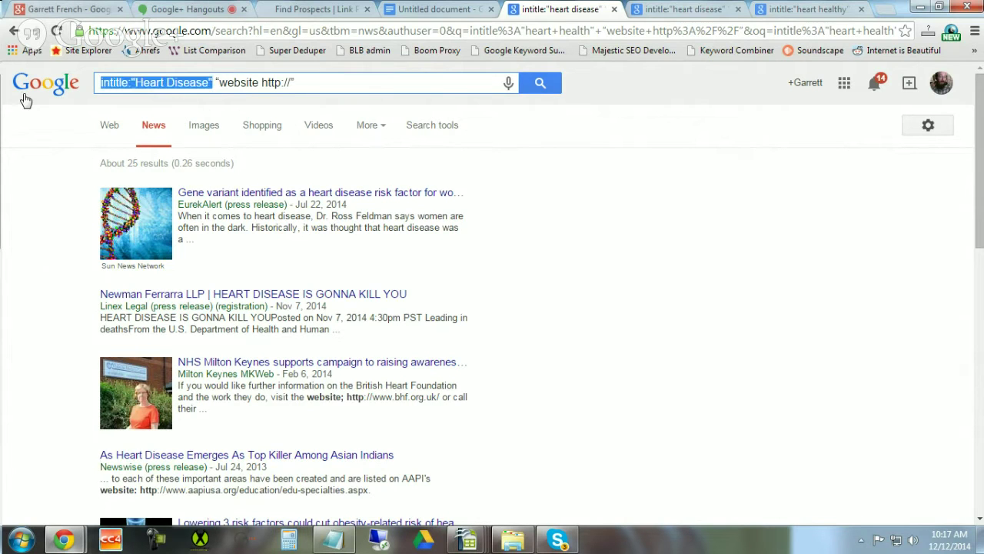
click(134, 81)
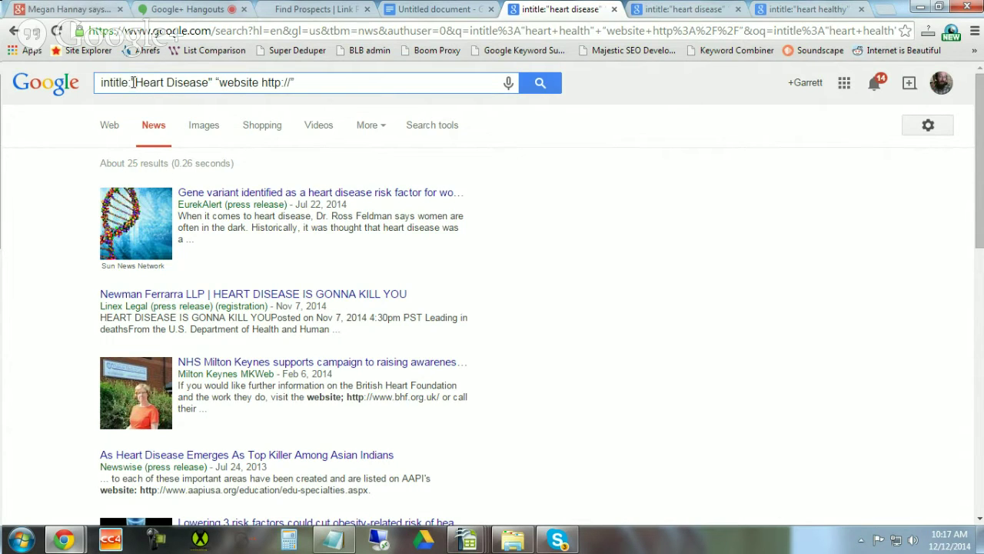
Highlight the "heart attack" and "heart health" intitle phrases in turn in the notes document
click(409, 15)
scroll(323, 235, down, 3)
scroll(323, 235, up, 2)
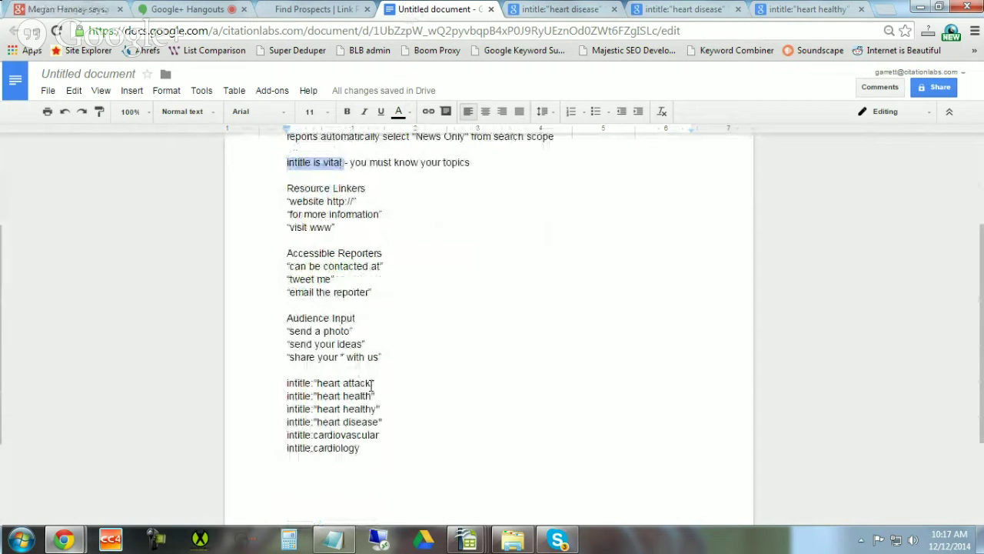
drag(373, 384, 277, 374)
drag(374, 397, 313, 396)
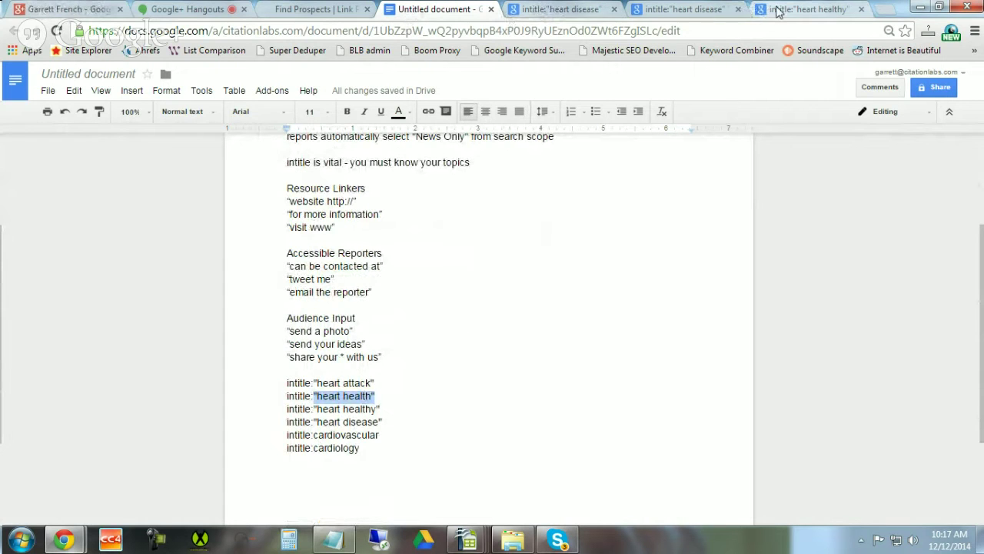
click(299, 10)
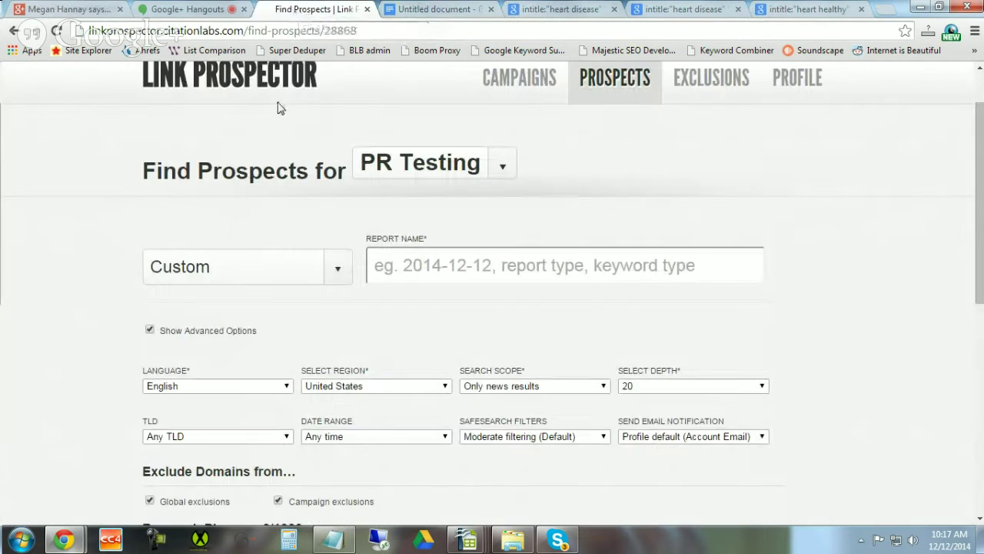
click(558, 10)
drag(307, 82, 216, 82)
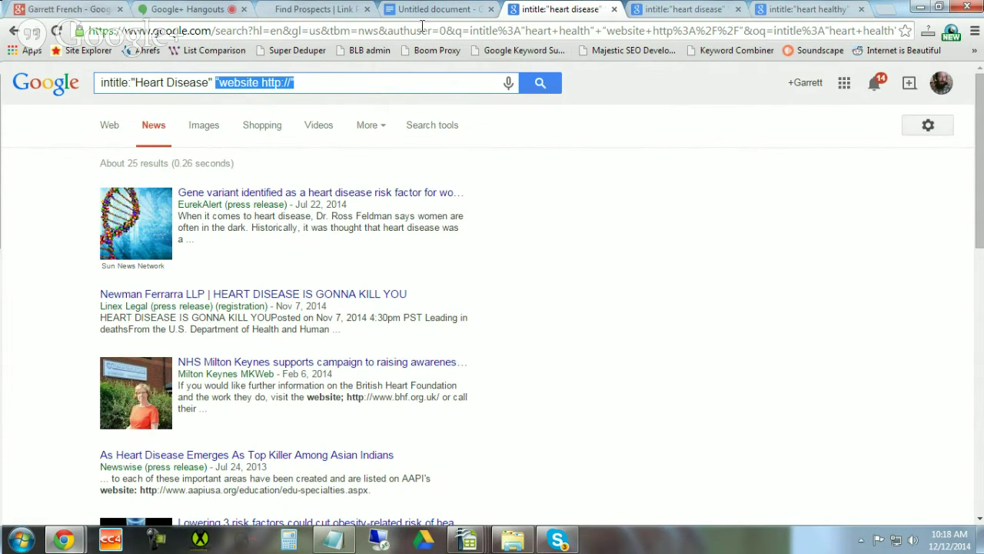
Highlight the Resource Linkers heading, the Accessible Reporters heading and the "email the reporter" footprint in turn in the notes document
click(319, 9)
click(463, 7)
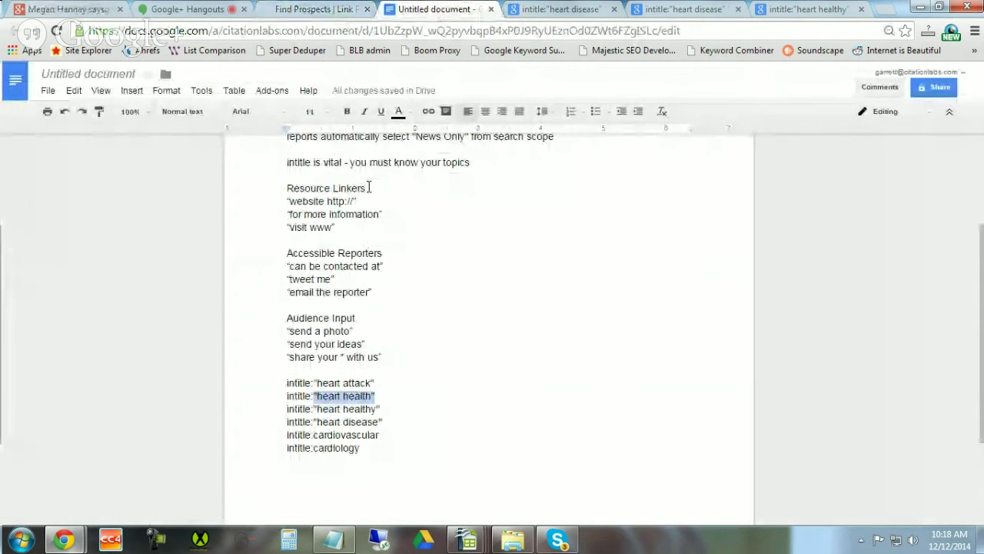
drag(366, 189, 286, 188)
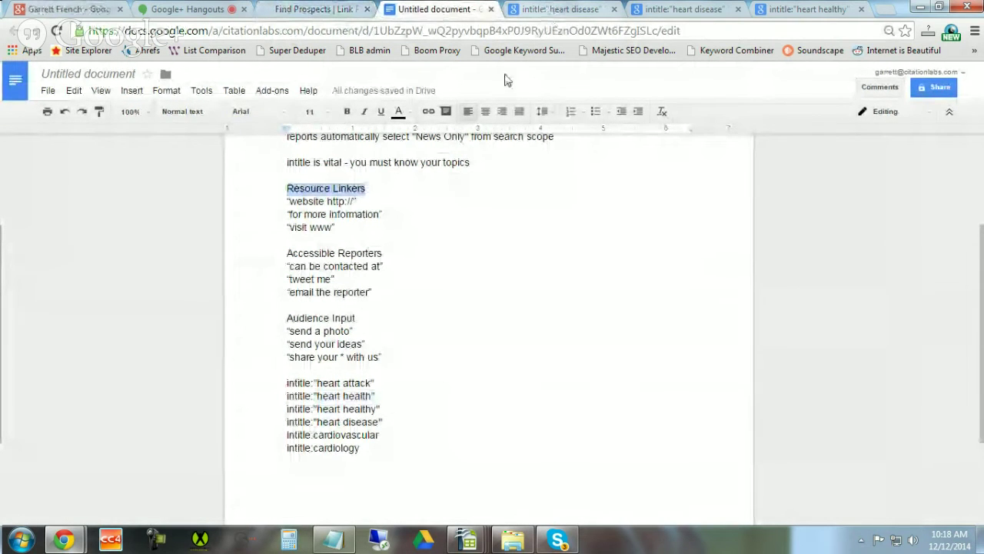
drag(382, 253, 307, 253)
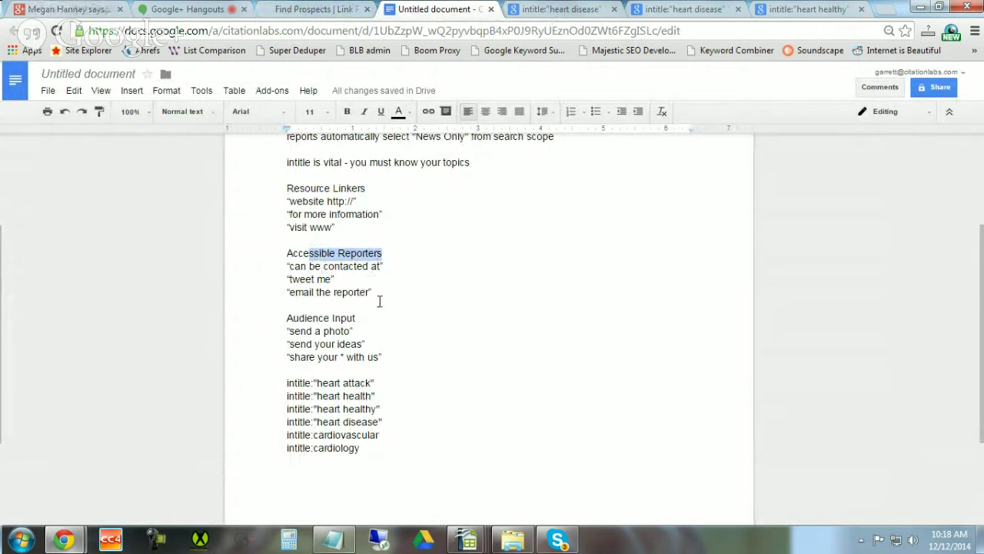
drag(373, 292, 279, 292)
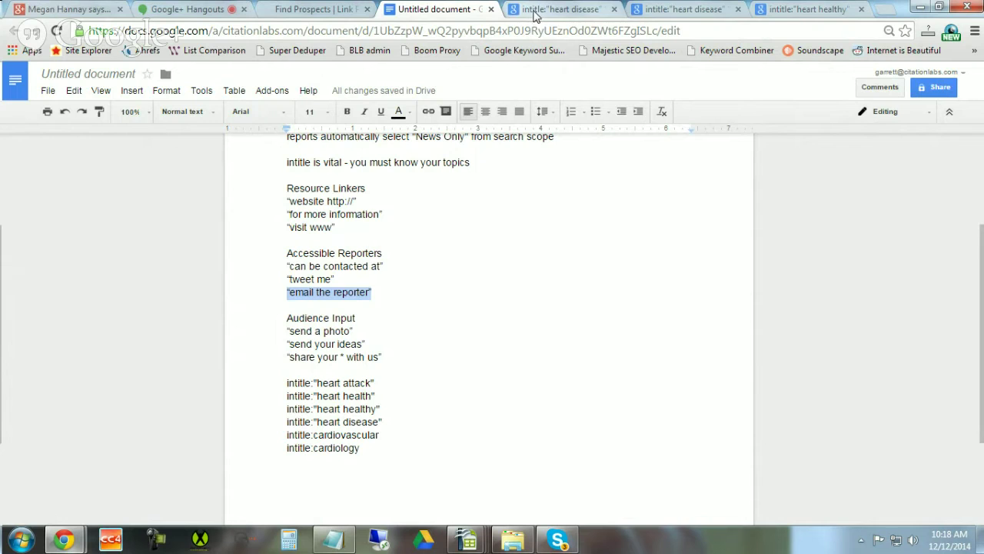
Show the Google News query intitle:"heart disease" "email the author" and highlight its "email the author" footprint
click(663, 9)
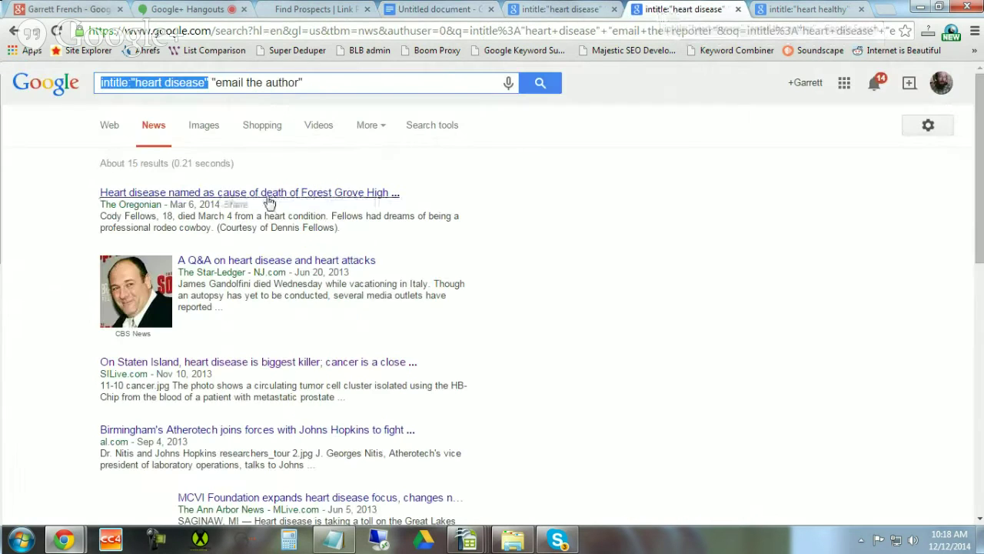
click(215, 82)
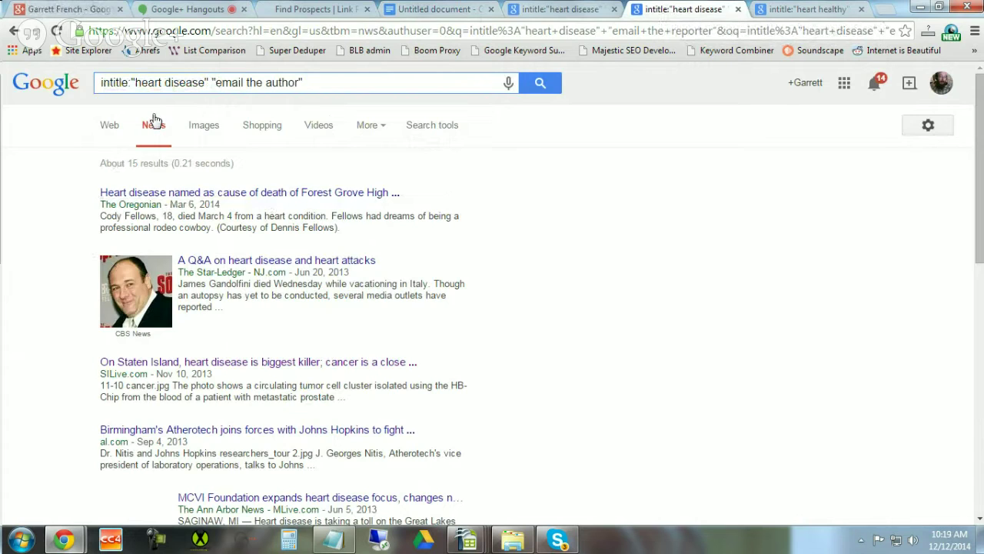
drag(212, 83, 314, 89)
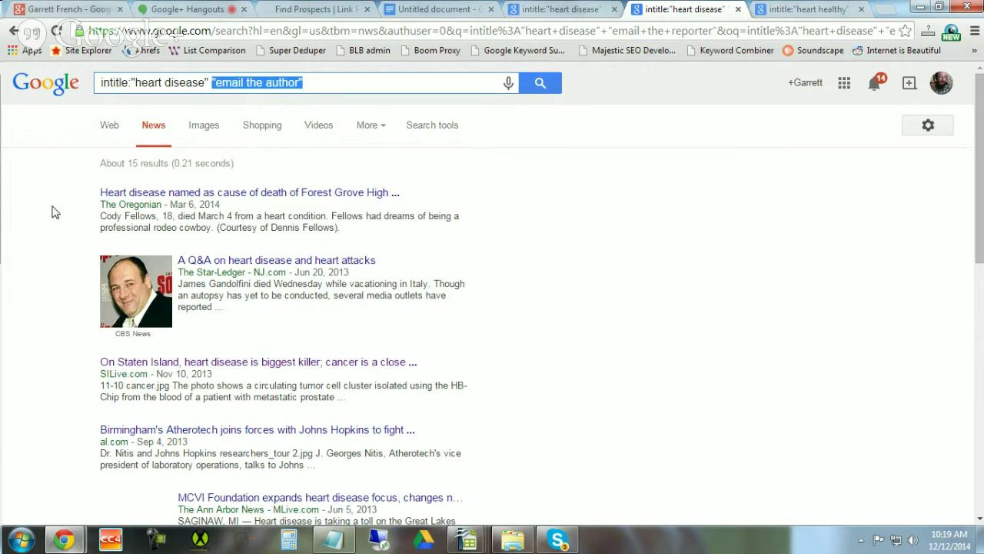
Open The Oregonian's heart disease story in a separate browser tab and highlight "Heart disease" in its headline
right_click(194, 198)
click(231, 203)
click(705, 9)
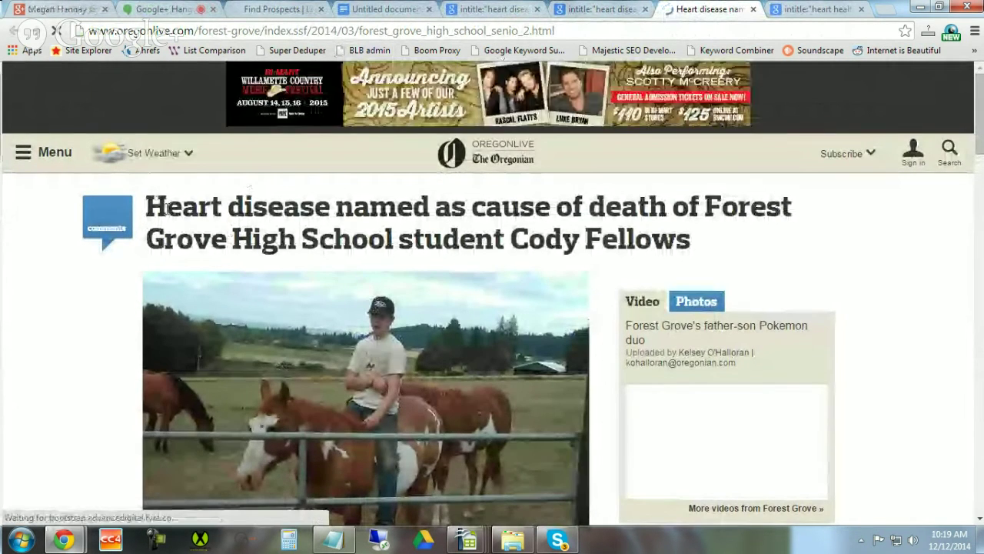
drag(148, 204, 331, 206)
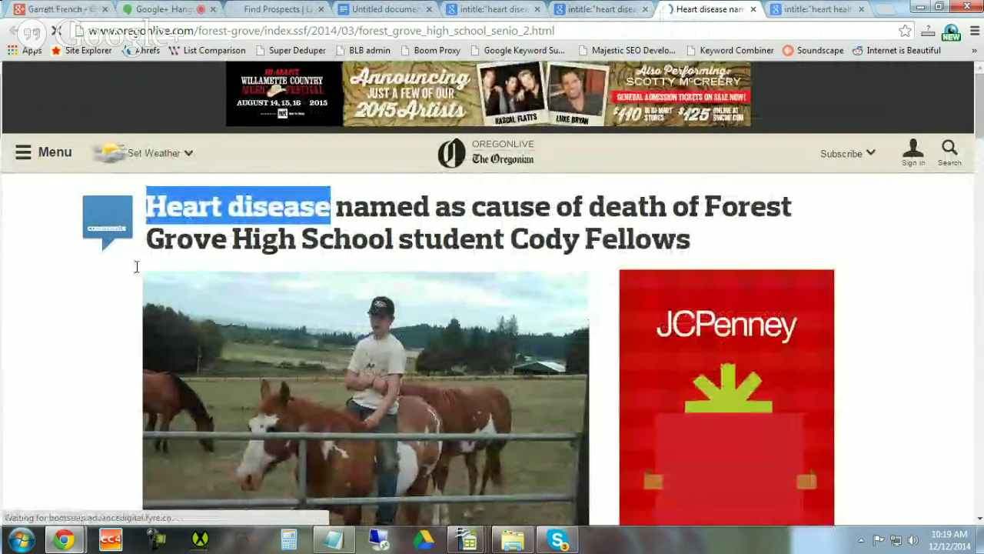
Examine the article's headline and its byline with the "Email the author" link to compare them with the search query
scroll(46, 356, down, 2)
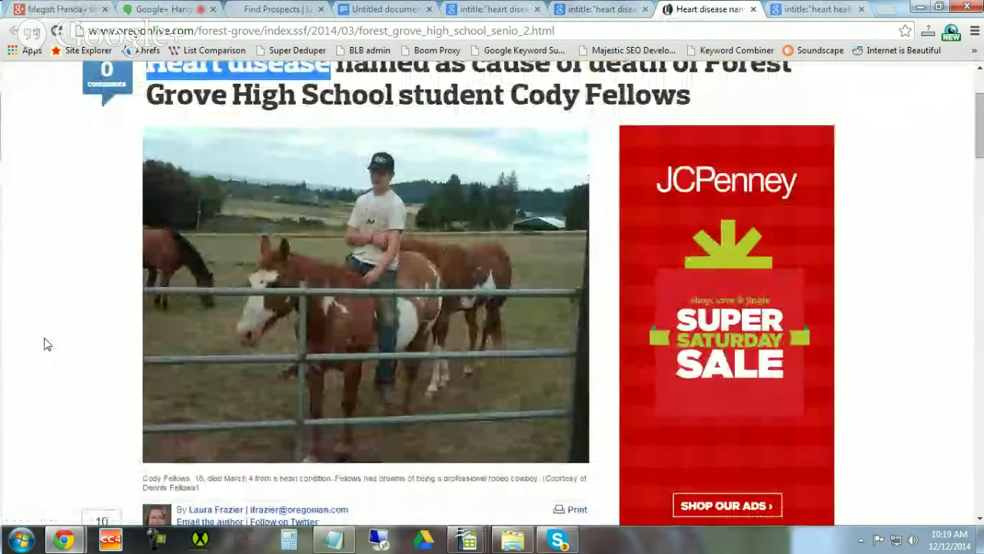
scroll(44, 336, down, 1)
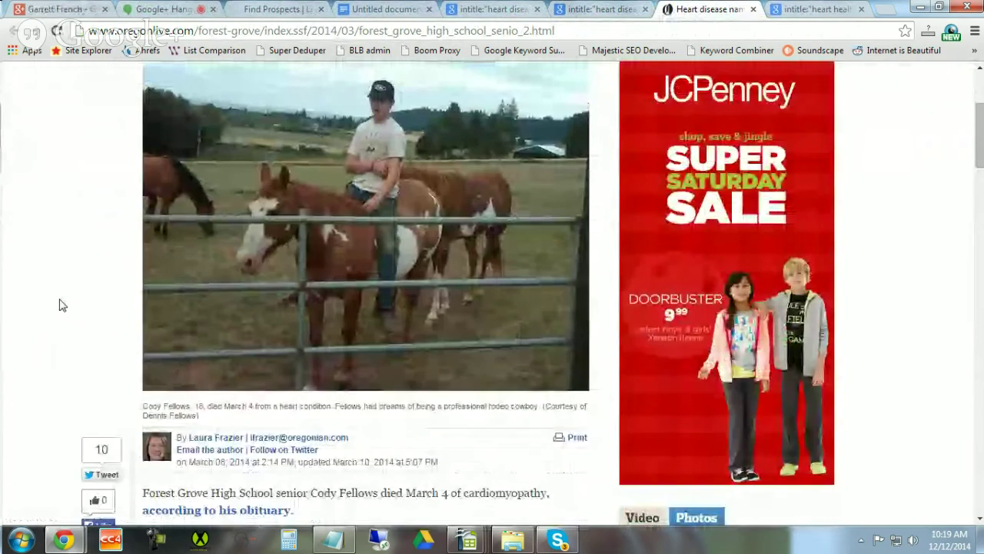
scroll(60, 303, up, 1)
scroll(64, 305, up, 1)
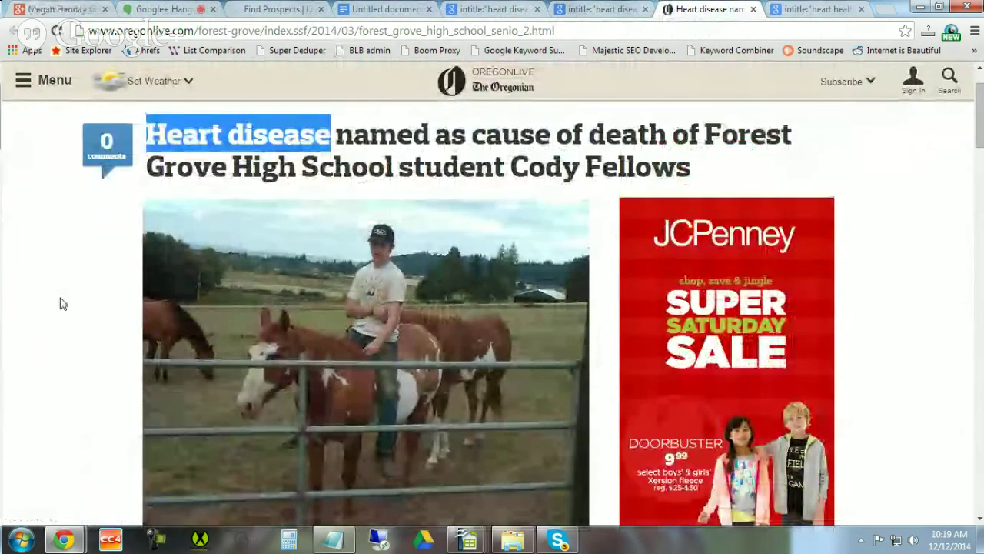
scroll(63, 304, down, 2)
scroll(63, 304, up, 1)
scroll(63, 304, down, 2)
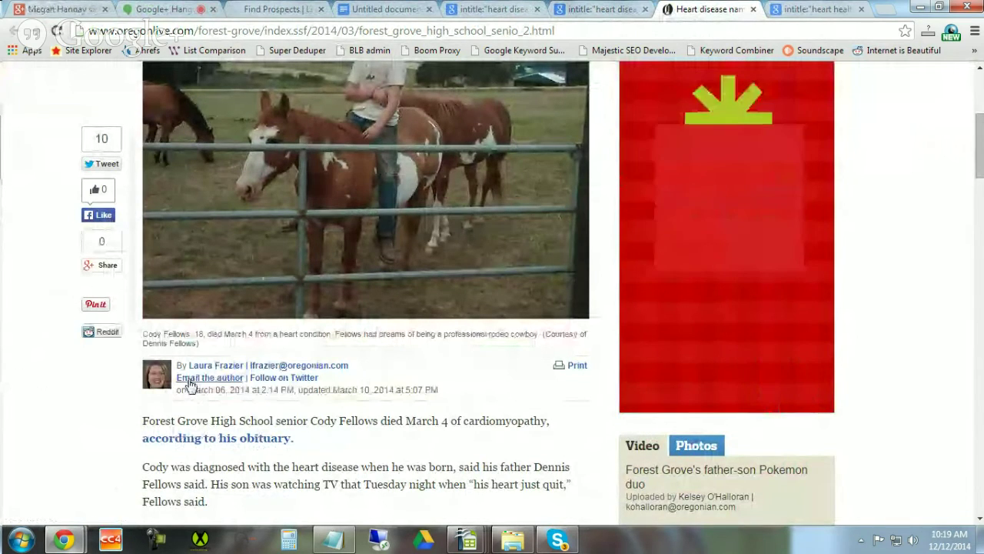
scroll(97, 395, up, 3)
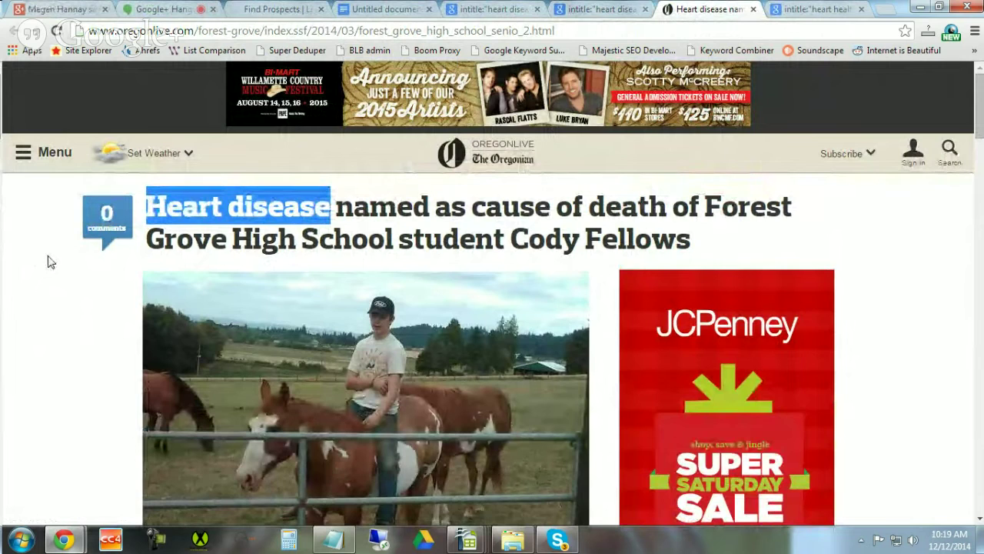
scroll(53, 265, down, 4)
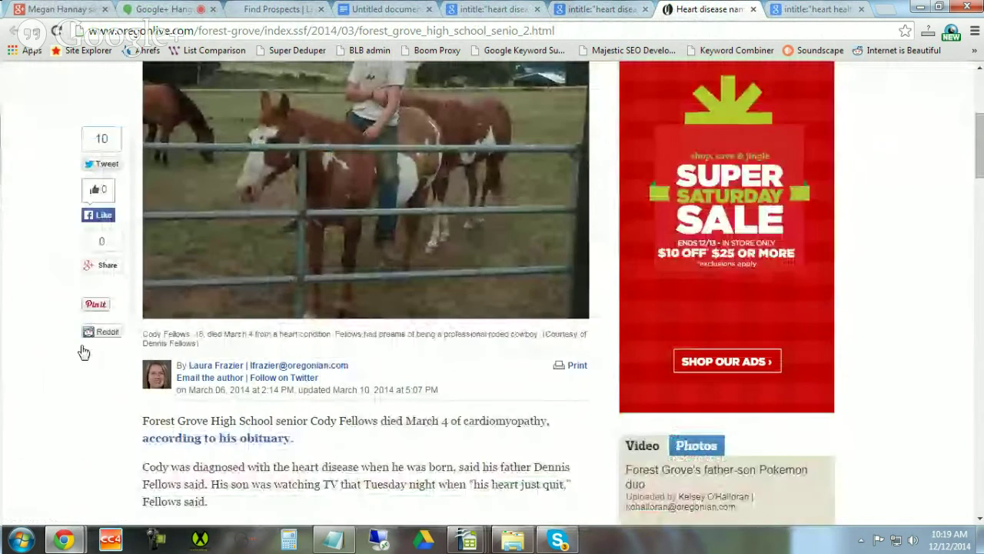
scroll(48, 288, up, 4)
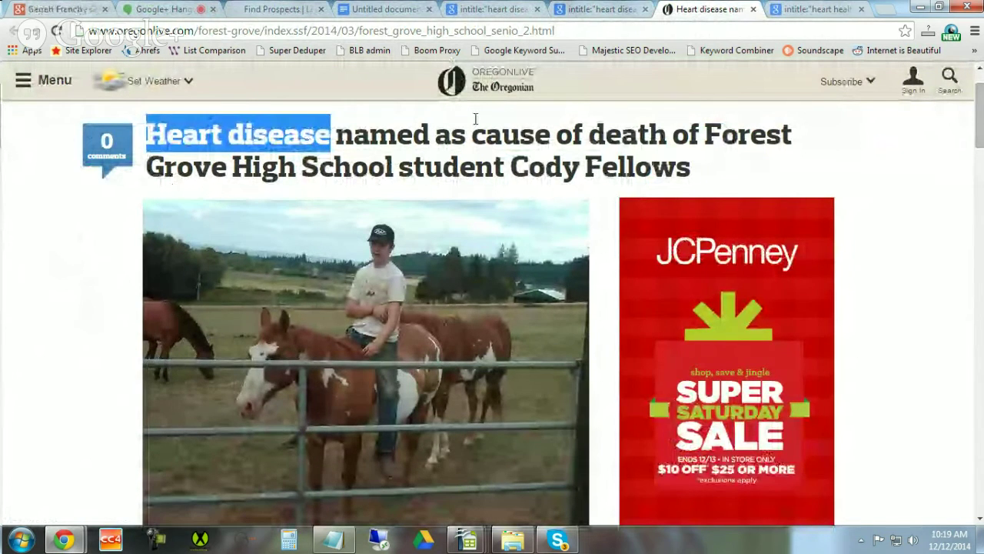
Close the article and highlight the "email the author" footprint in the news query again
click(753, 9)
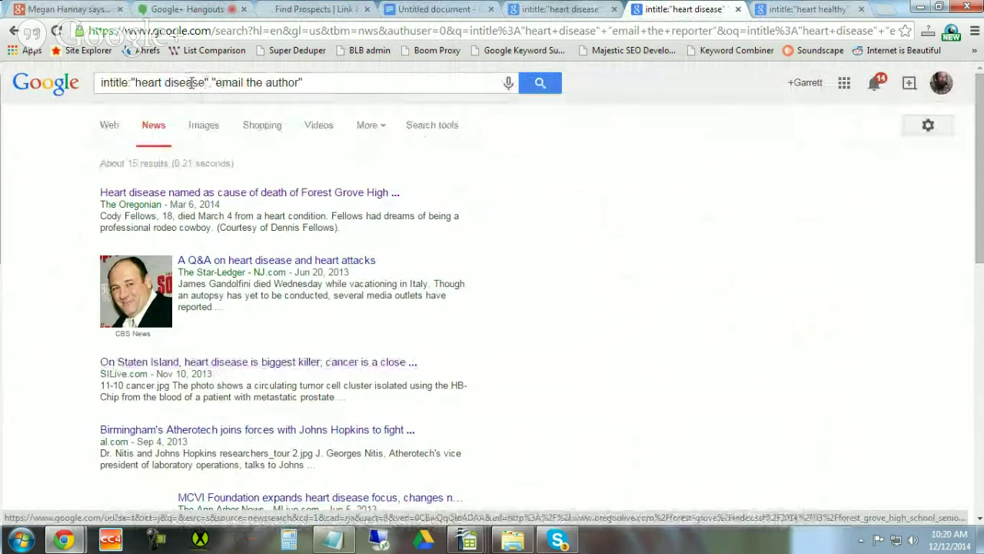
drag(211, 83, 304, 82)
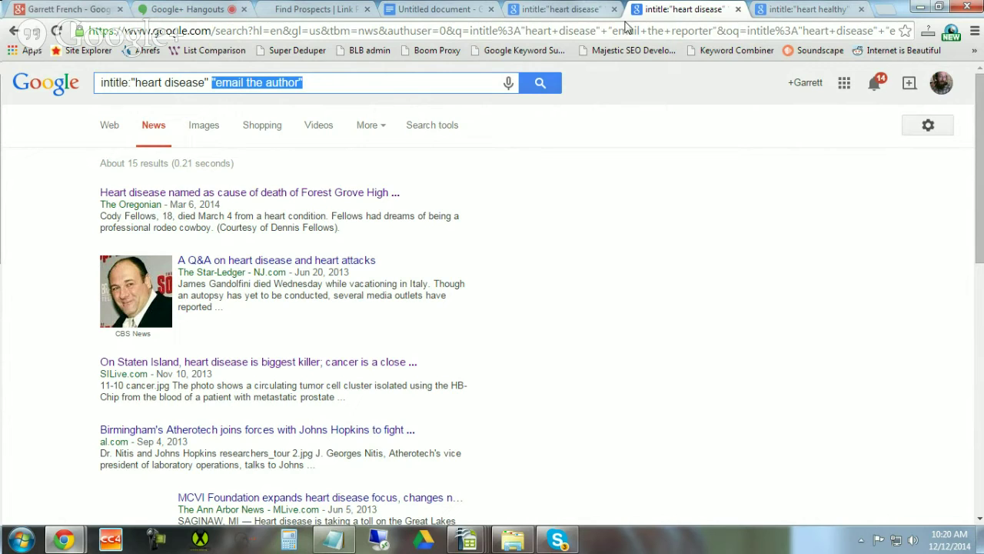
Examine the "send us your" news search, highlighting intitle:"heart healthy" in the query and the A Healthier Michigan result's date
click(782, 17)
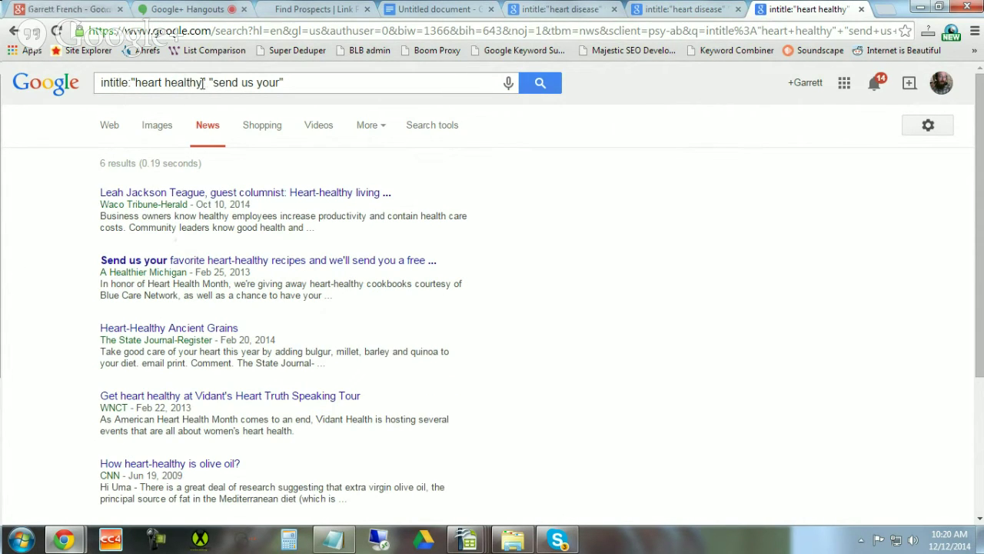
drag(206, 82, 2, 82)
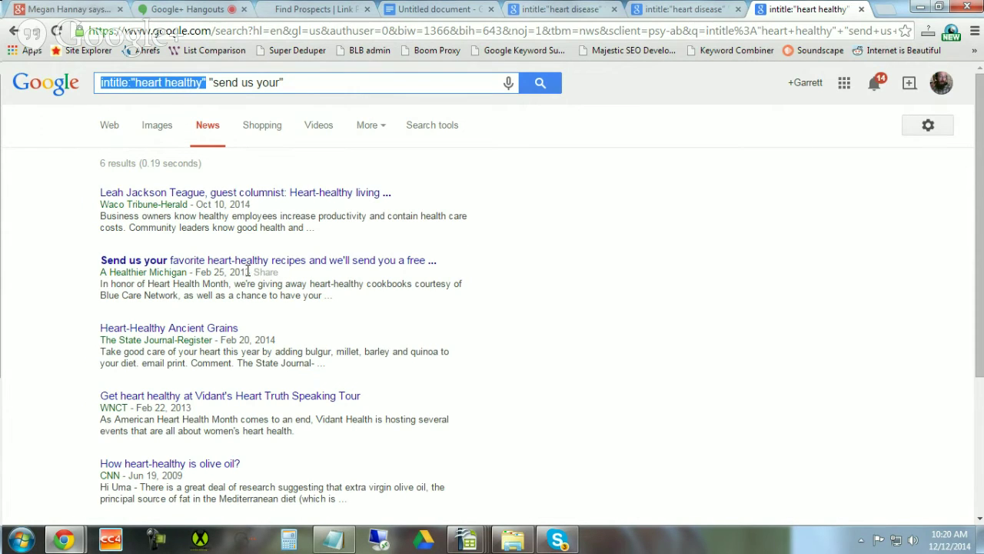
drag(251, 272, 193, 275)
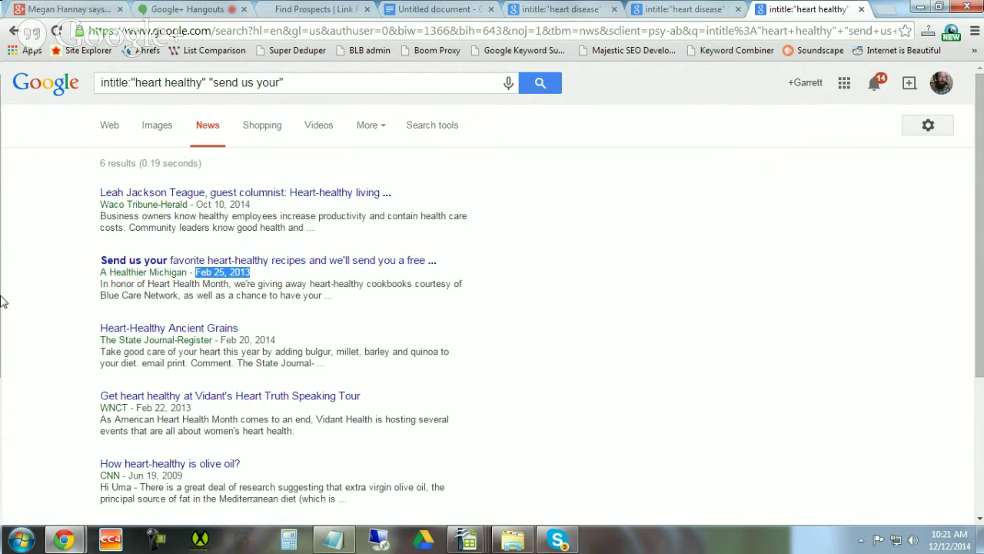
Check the available date range options in the Find Prospects form without changing the selection
click(281, 10)
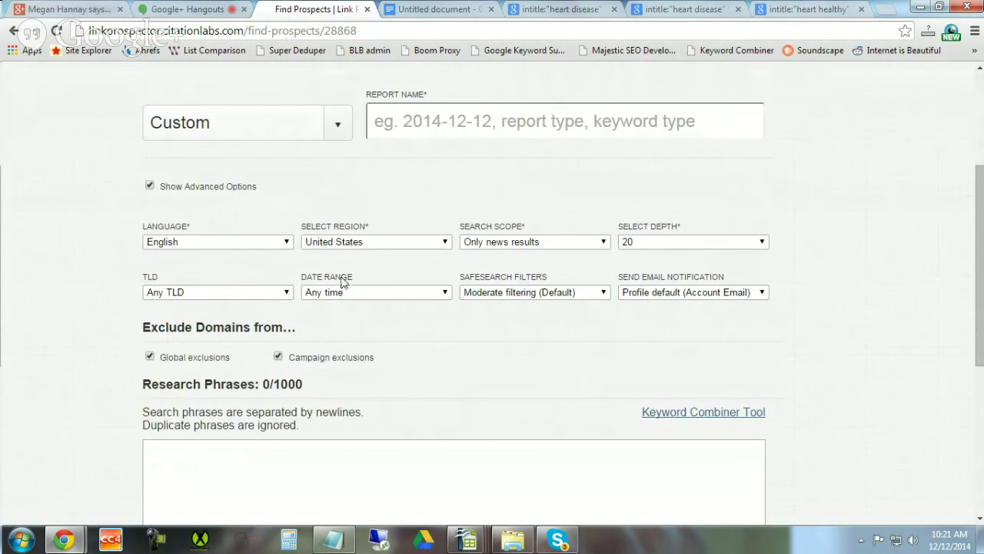
click(386, 293)
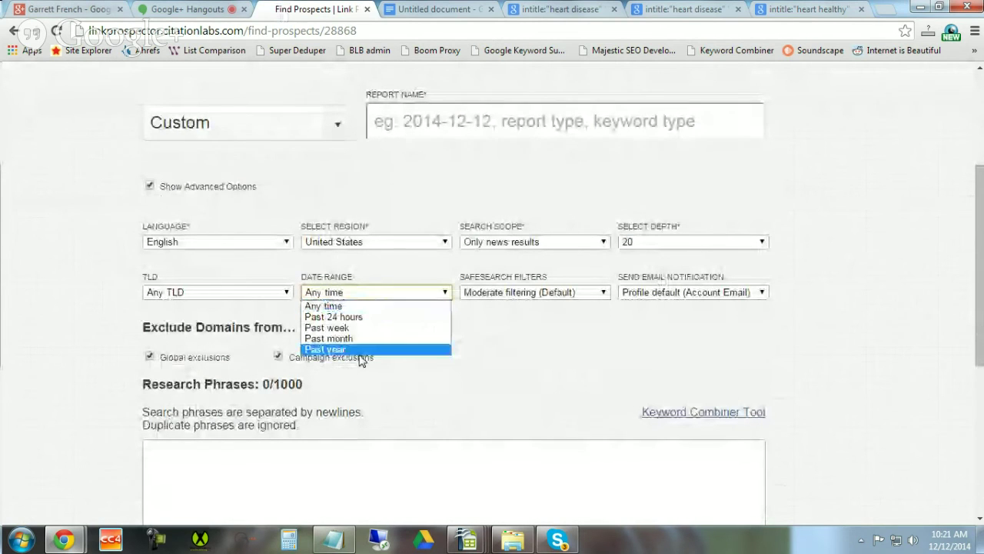
click(25, 289)
scroll(26, 289, up, 3)
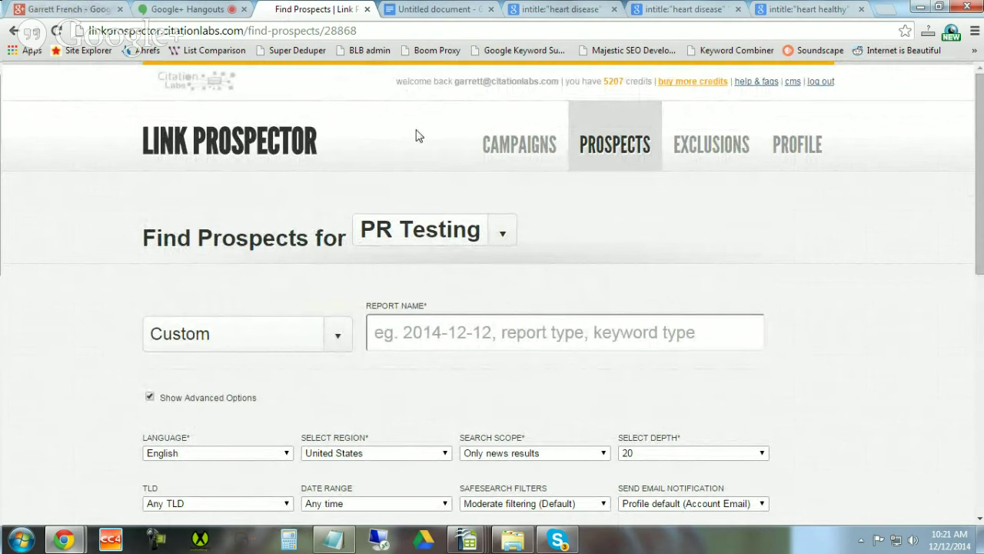
Review the report types, footprint lists and intitle phrases in the notes document
click(425, 18)
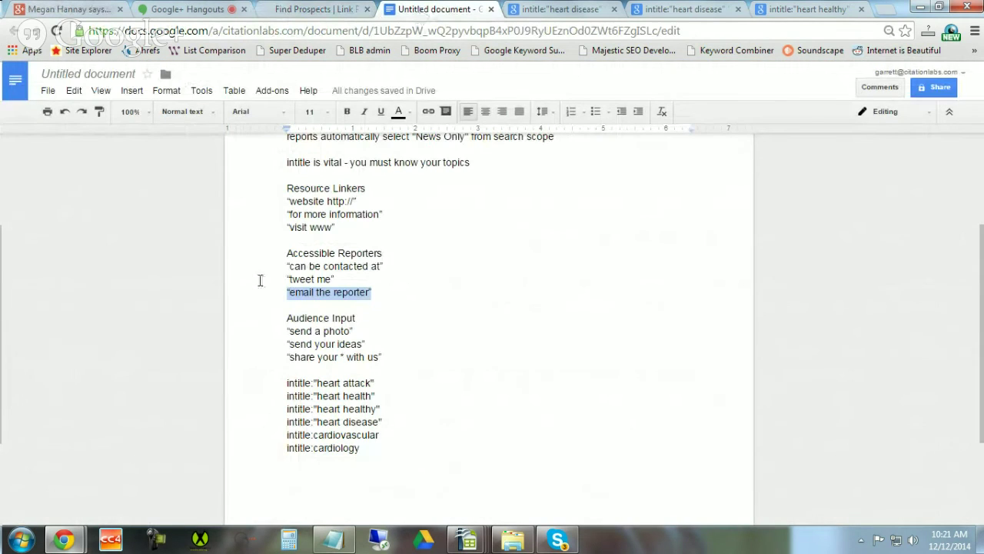
scroll(260, 280, down, 2)
scroll(262, 280, up, 1)
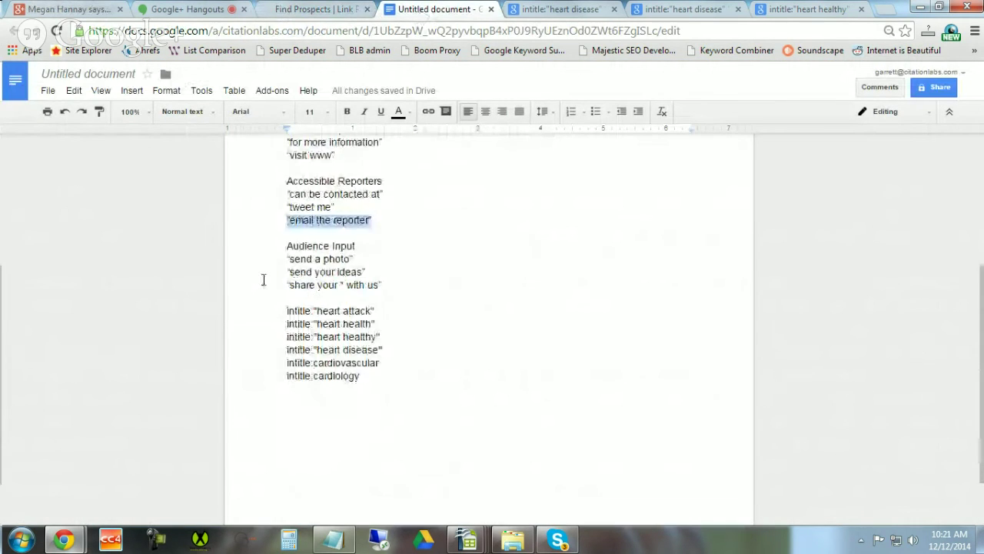
scroll(264, 280, up, 1)
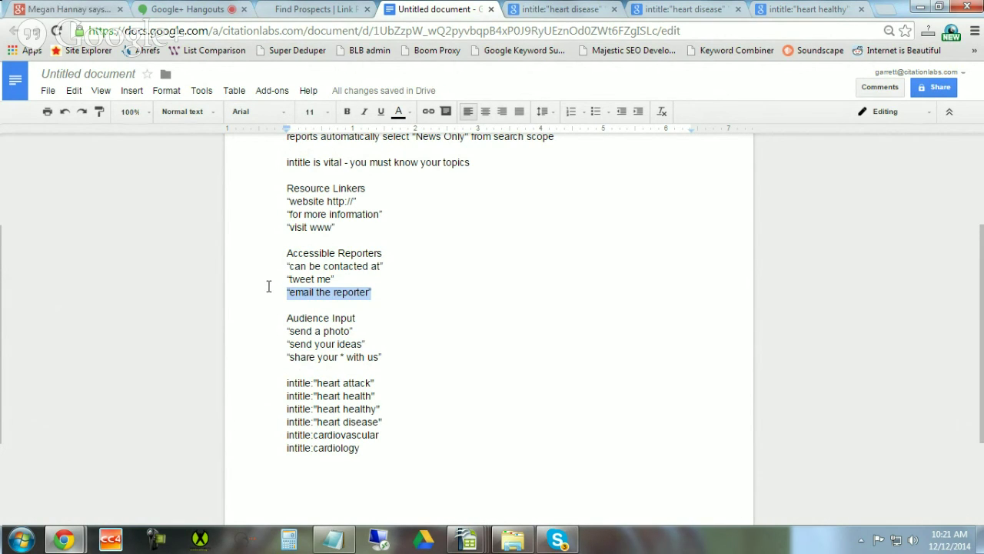
scroll(270, 286, up, 3)
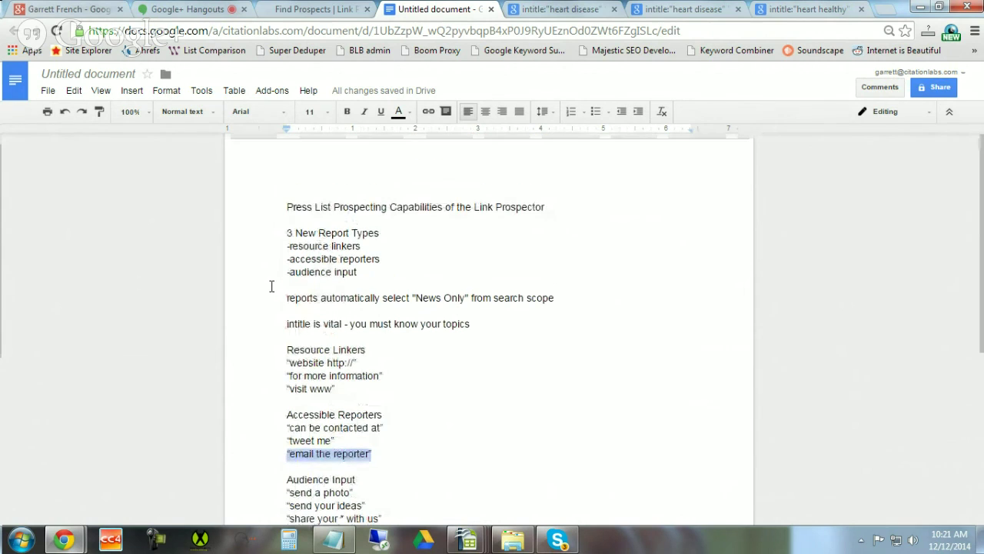